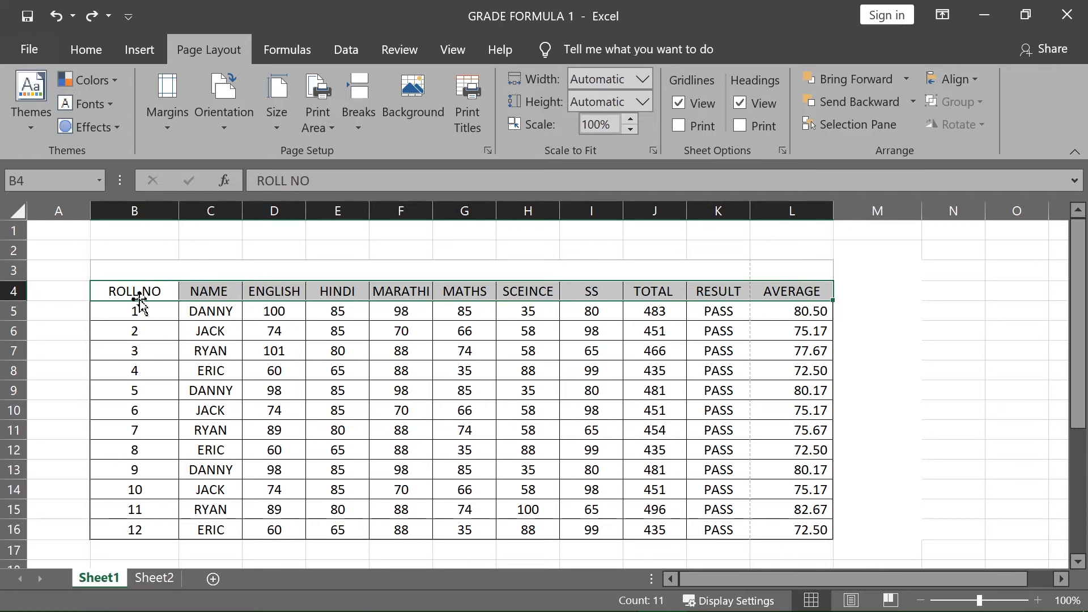
# Step: Select the table from ROLL NO to the last AVERAGE value (B4:L16) and set it as the print area
pyautogui.moveTo(138, 291); pyautogui.dragTo(486, 391)
pyautogui.moveTo(486, 391); pyautogui.dragTo(788, 527)
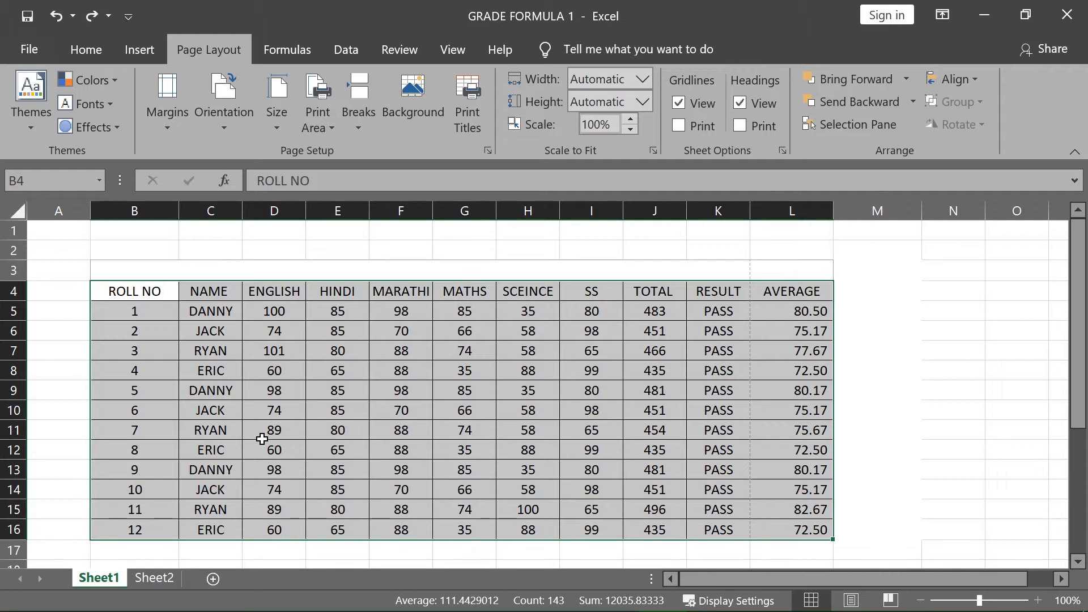
pyautogui.click(316, 128)
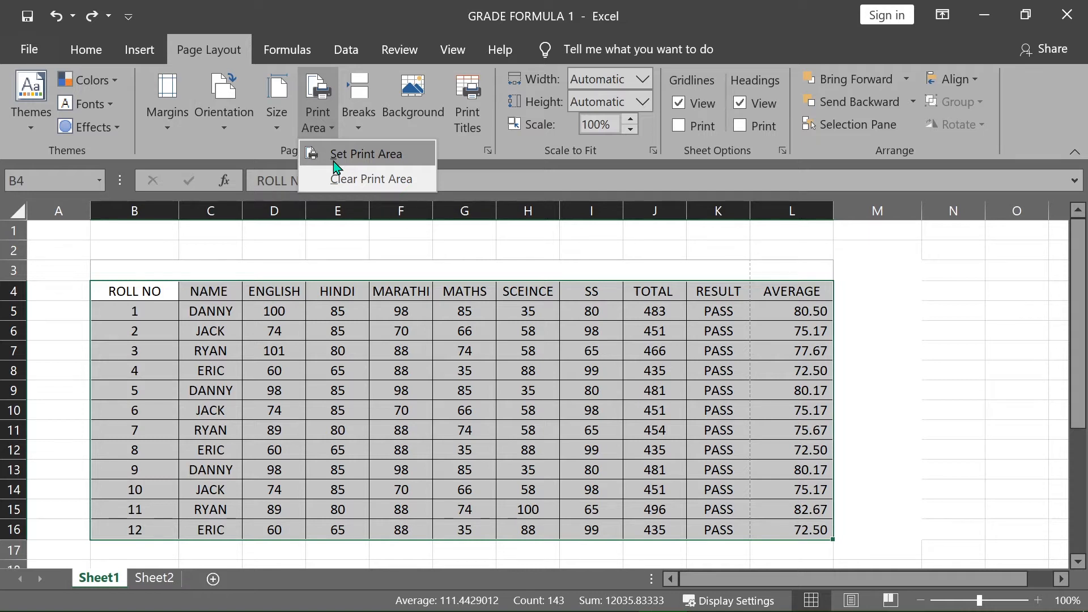
pyautogui.click(337, 166)
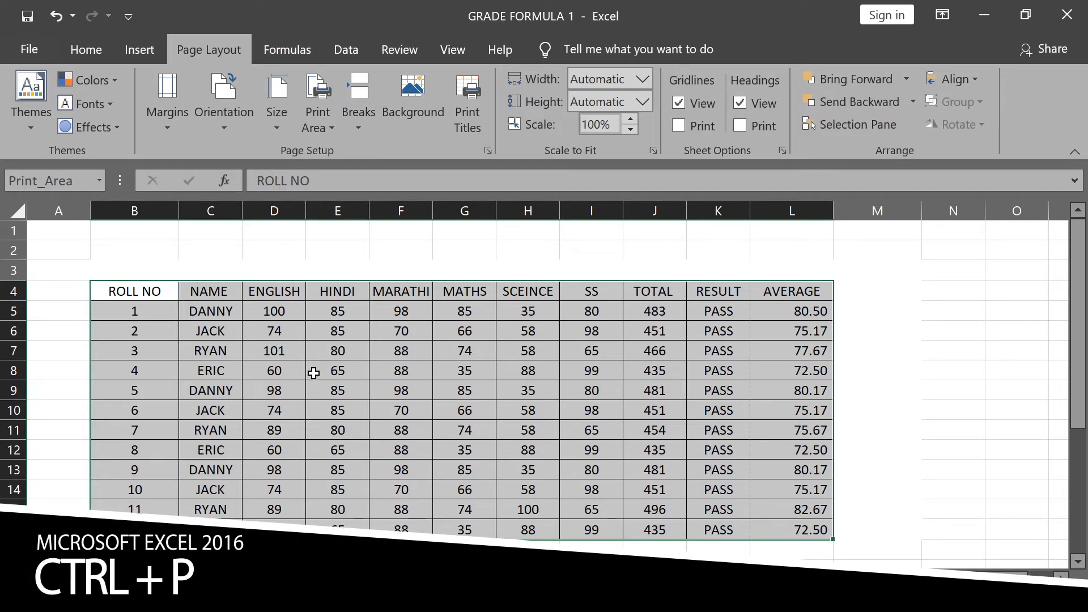
# Step: Open the print preview and page through both printed pages of the table
pyautogui.hotkey('ctrl', 'p')
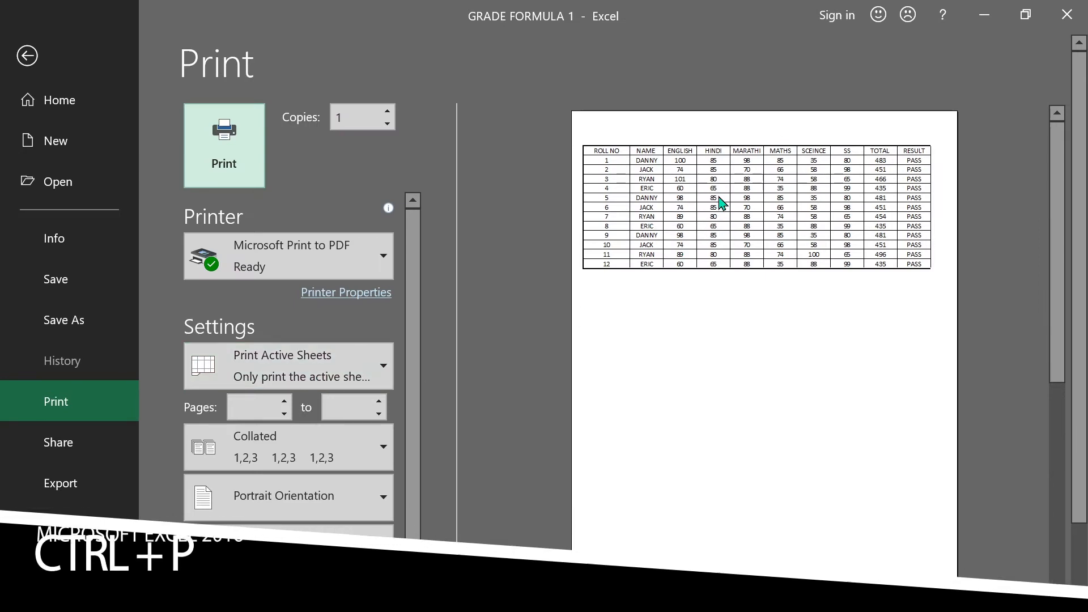
pyautogui.scroll(-1, 805, 278)
pyautogui.scroll(-2, 805, 278)
pyautogui.scroll(3, 802, 272)
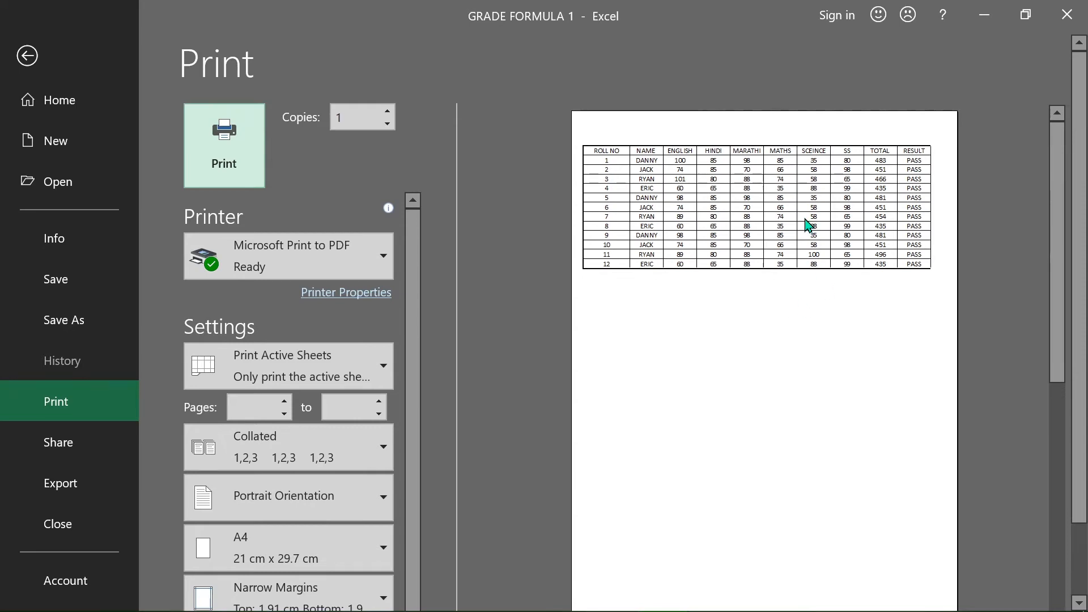
pyautogui.scroll(-3, 805, 221)
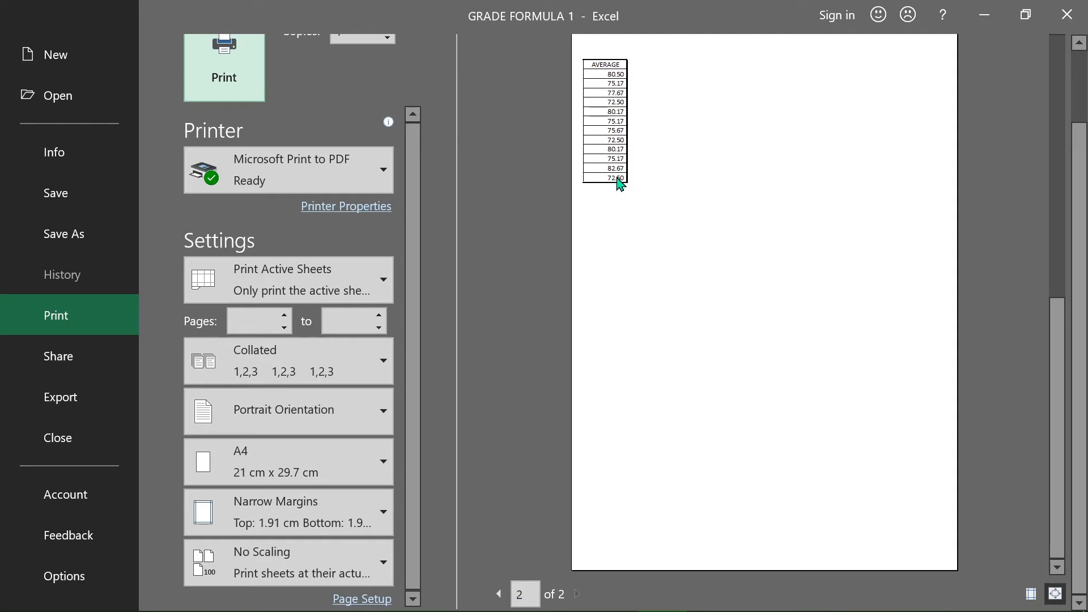
pyautogui.scroll(3, 620, 183)
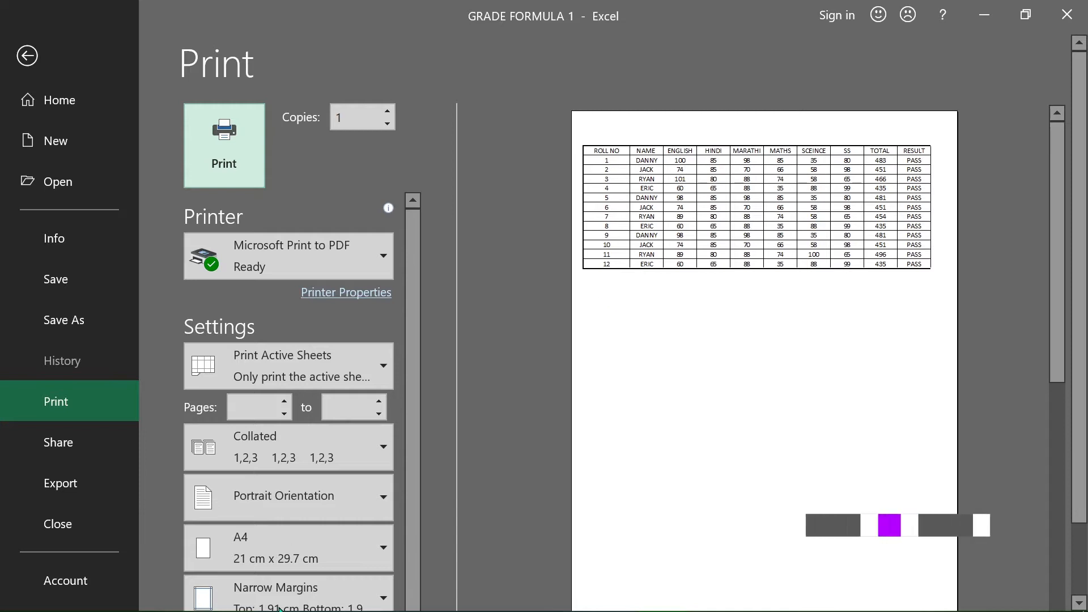
pyautogui.scroll(-2, 301, 397)
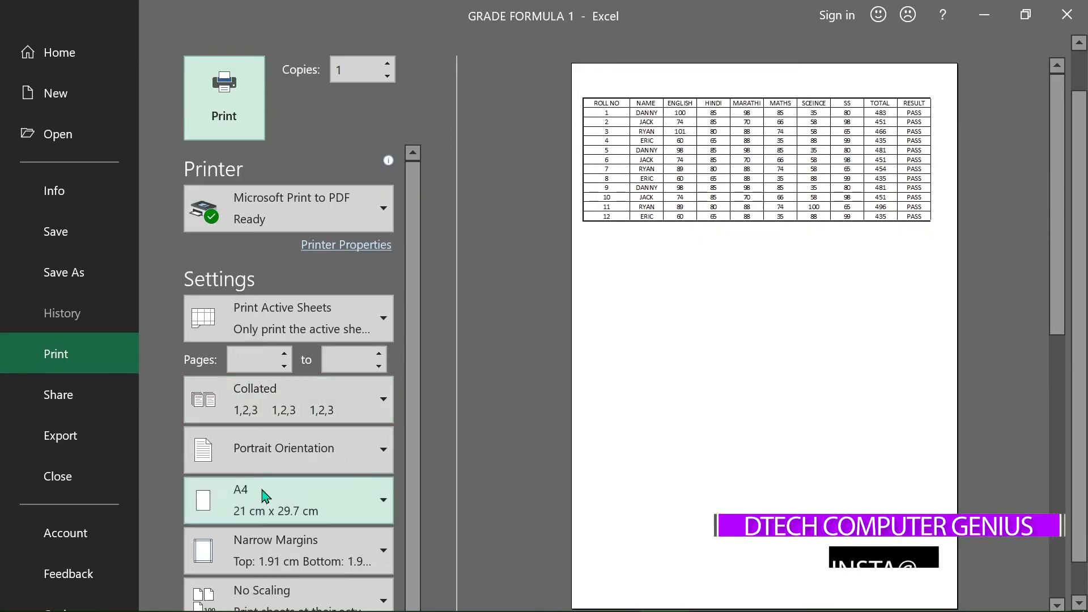
pyautogui.scroll(-1, 289, 433)
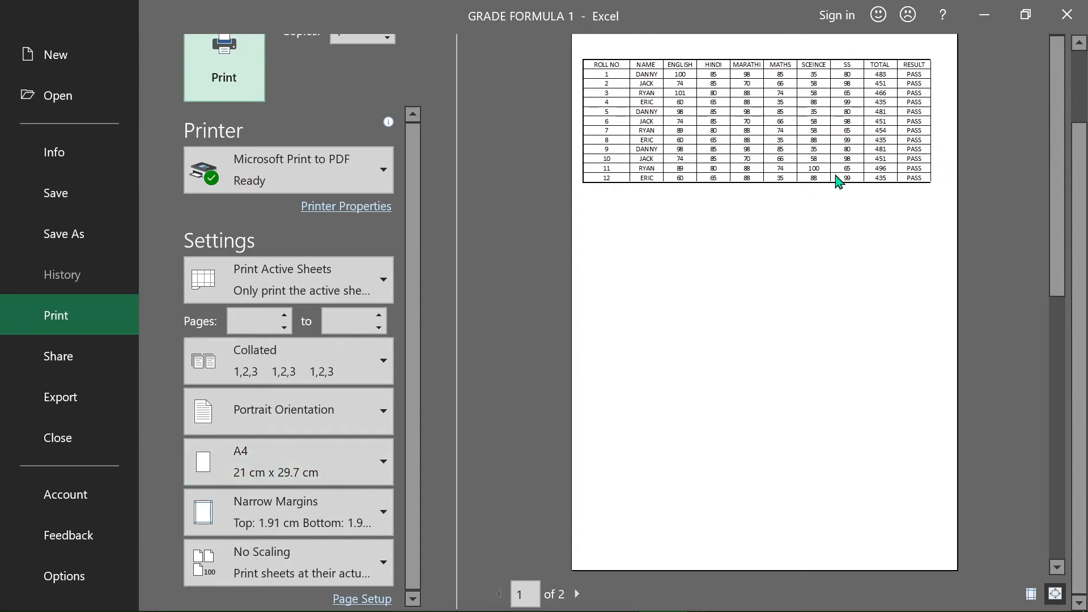
pyautogui.scroll(-2, 823, 271)
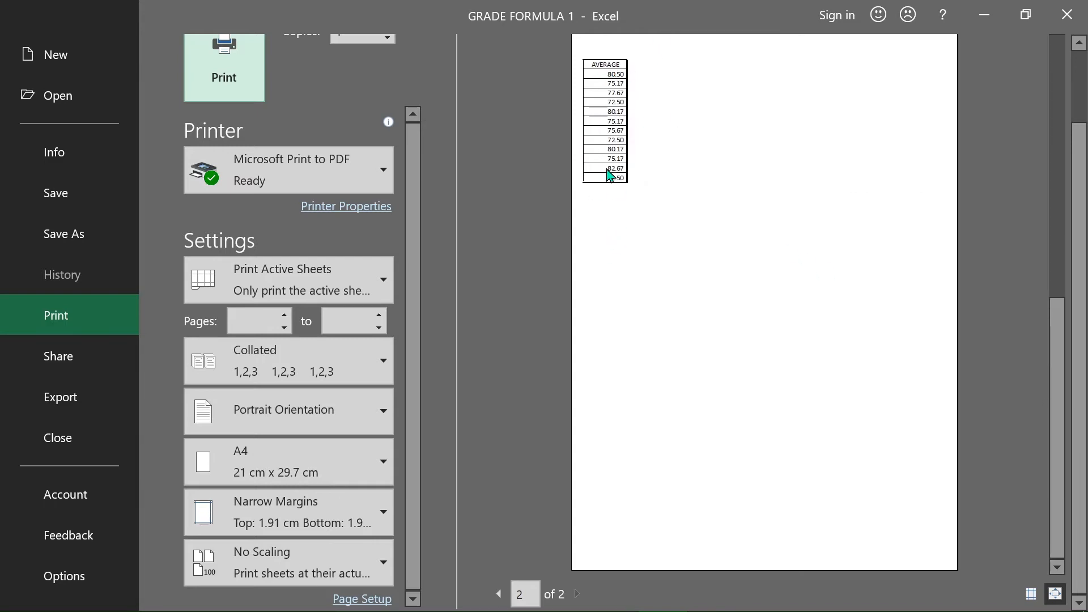
pyautogui.scroll(4, 608, 171)
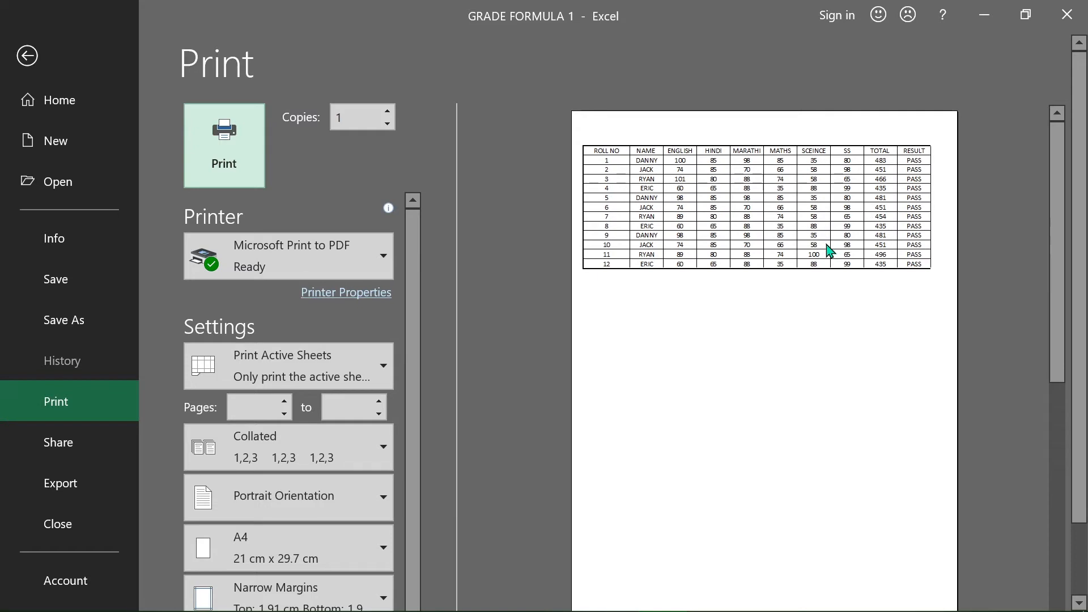
pyautogui.scroll(-1, 304, 479)
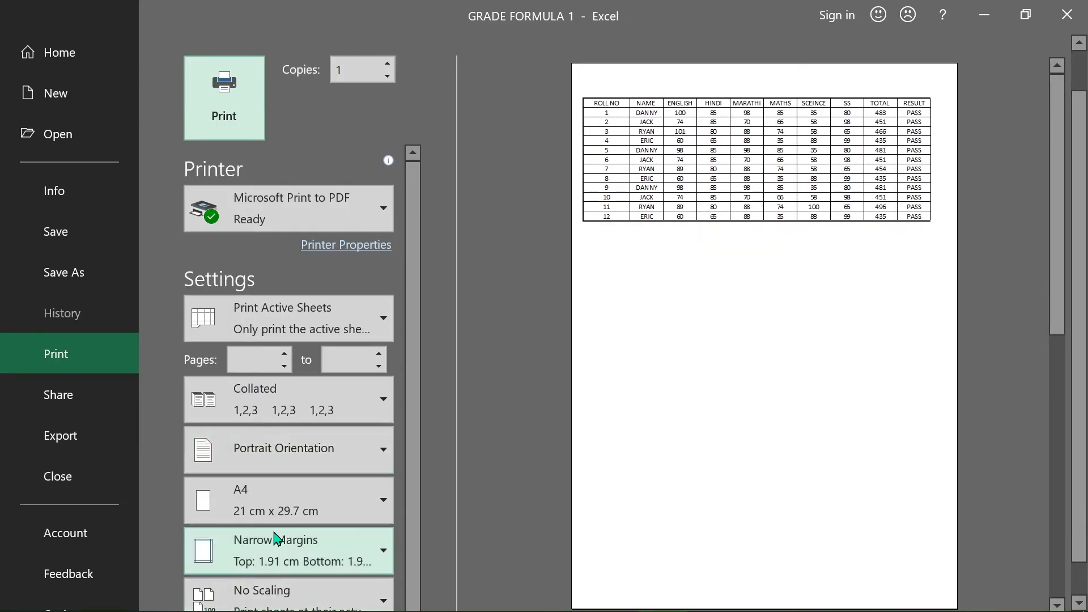
# Step: Set the page orientation to Landscape
pyautogui.click(238, 468)
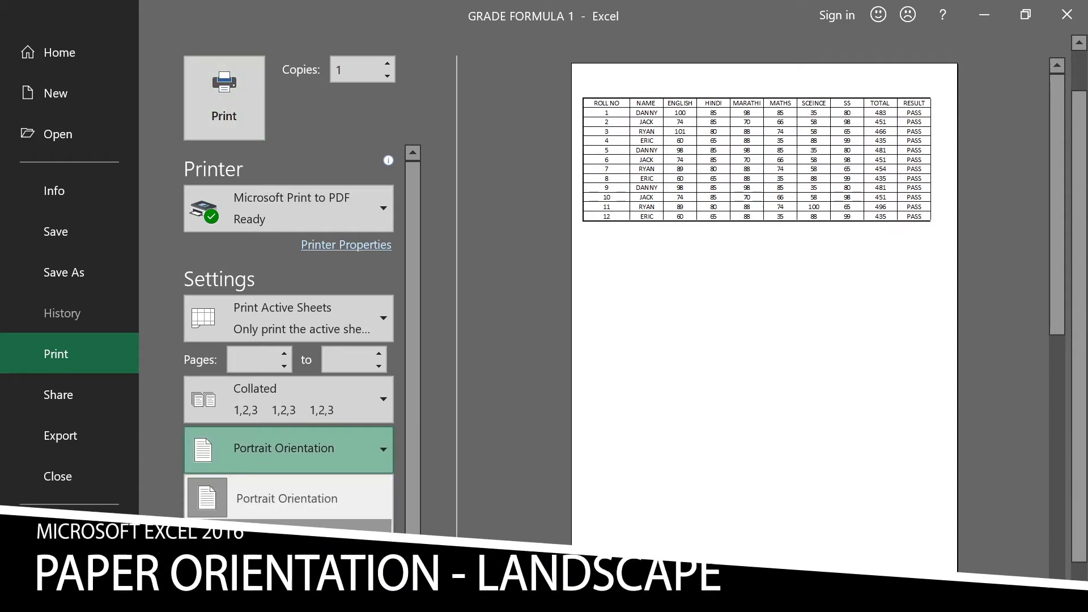
pyautogui.click(287, 544)
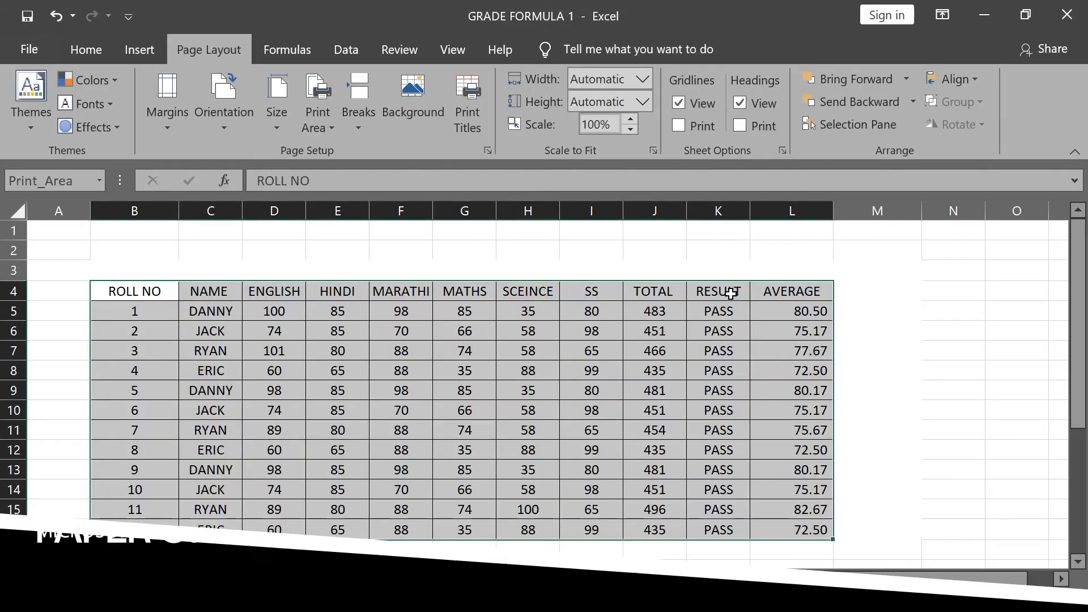
pyautogui.click(218, 123)
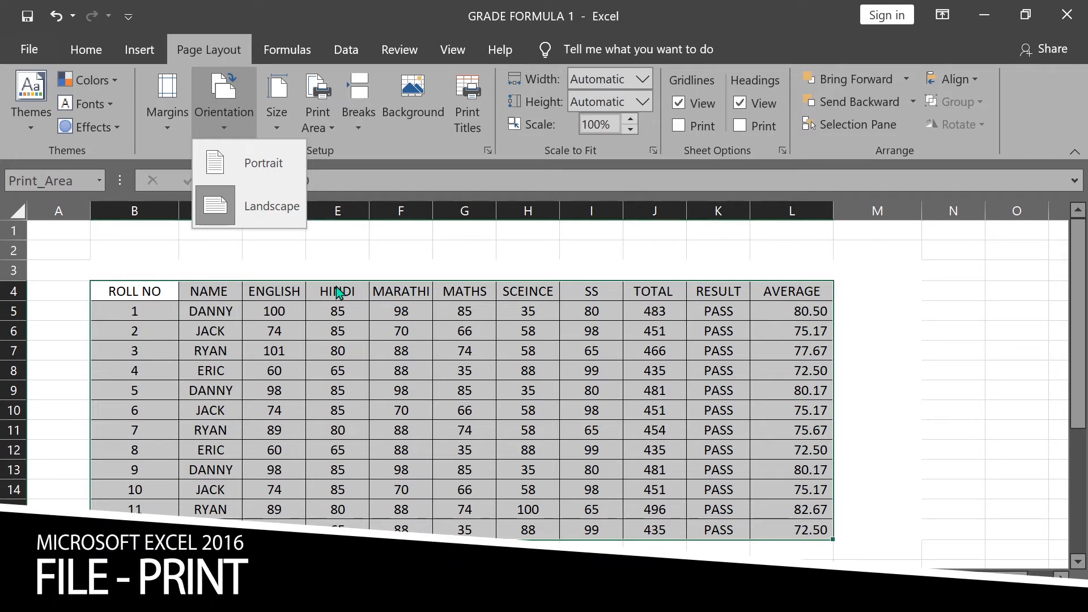
# Step: Open the print preview to check the landscape page layout
pyautogui.click(31, 51)
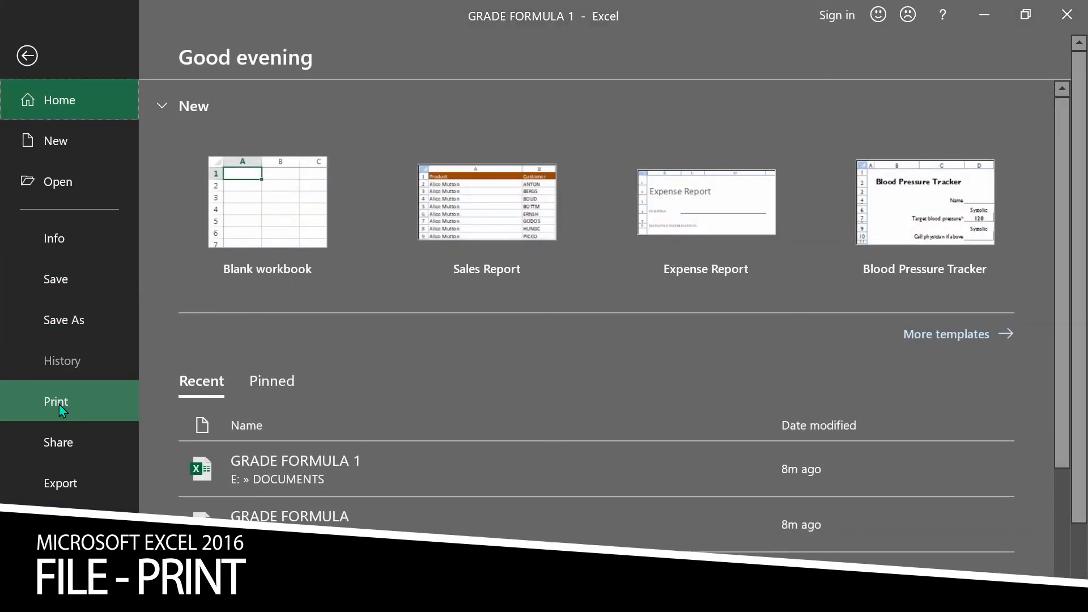
pyautogui.click(59, 403)
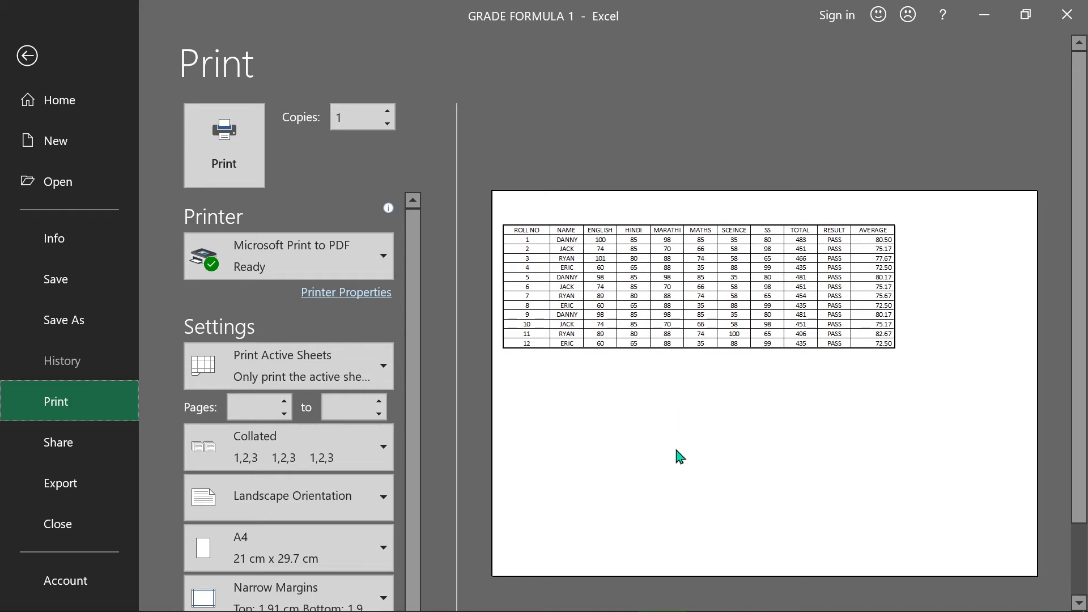
pyautogui.scroll(-1, 725, 432)
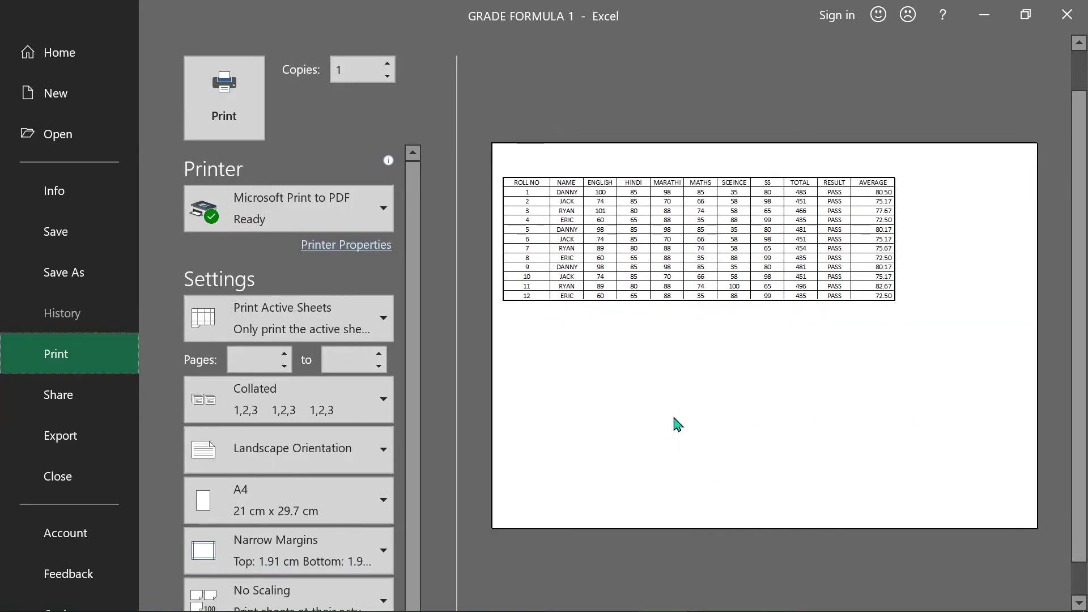
# Step: Switch the page orientation back to Portrait in the print settings and review the preview
pyautogui.click(358, 450)
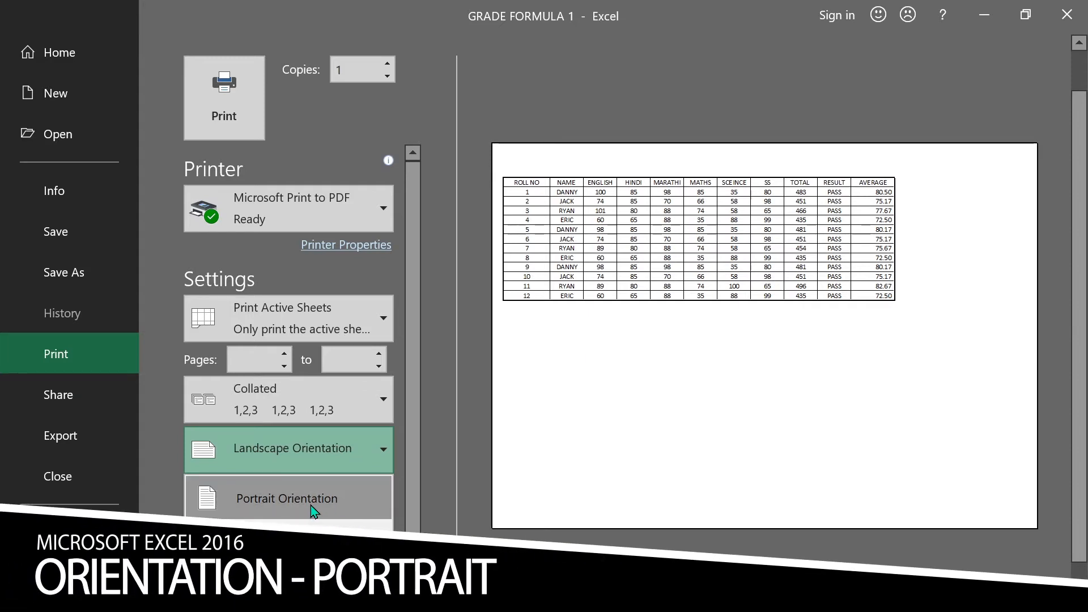
pyautogui.click(311, 505)
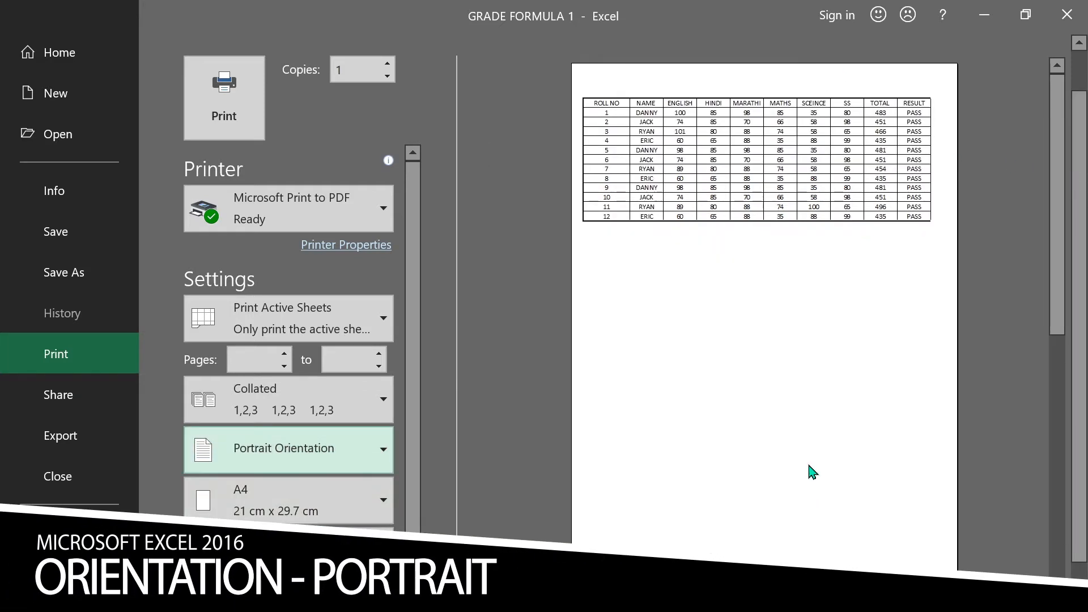
pyautogui.scroll(-3, 791, 418)
pyautogui.scroll(3, 765, 380)
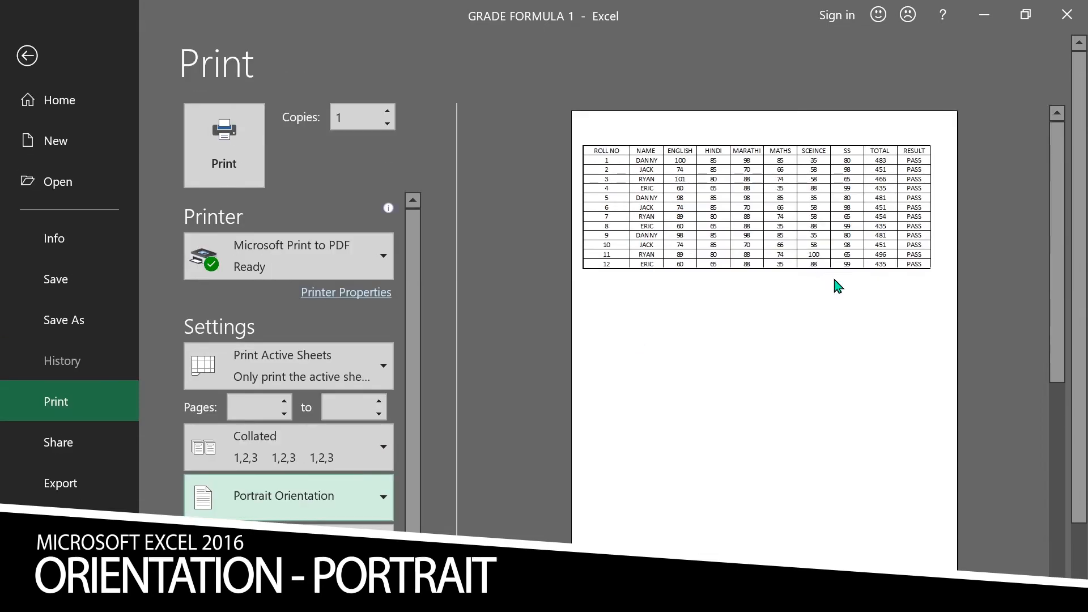
pyautogui.scroll(-1, 673, 366)
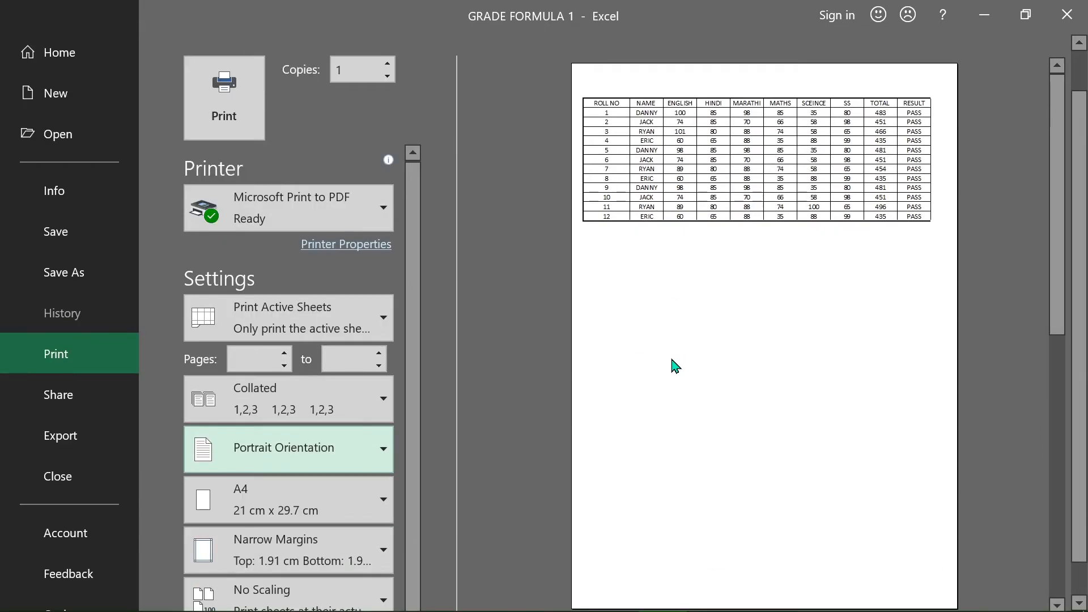
pyautogui.scroll(1, 673, 366)
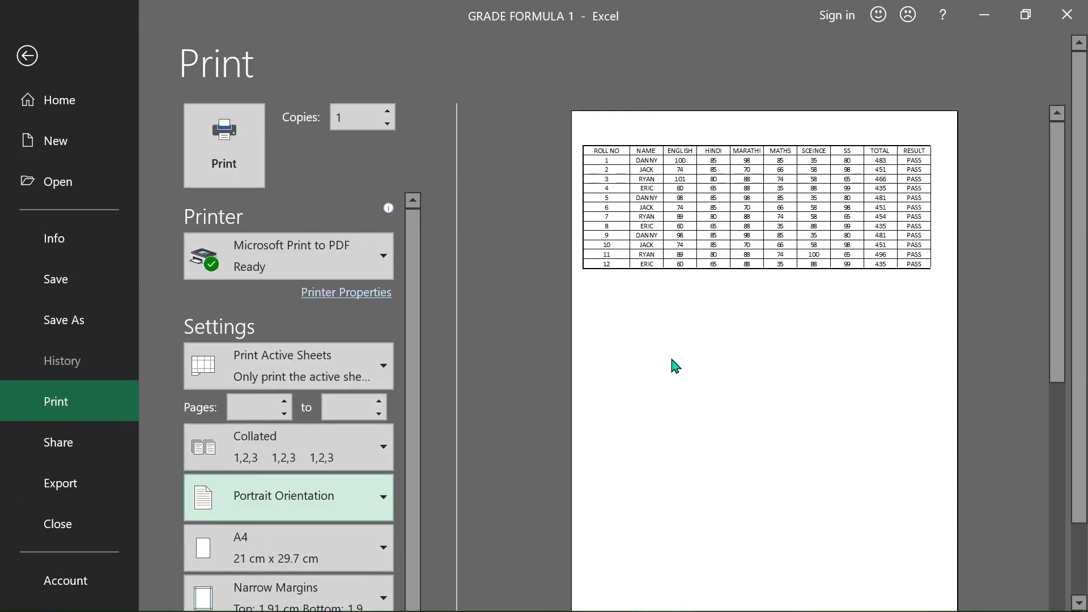
# Step: Set the paper size to Tabloid (27.94 cm x 43.18 cm) and review the preview
pyautogui.click(284, 546)
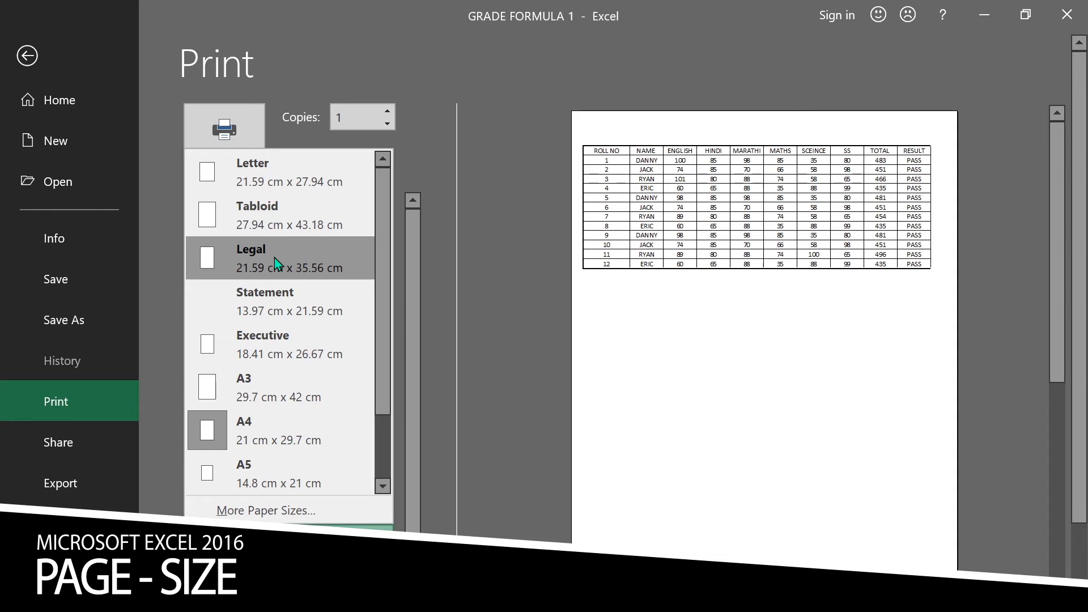
pyautogui.click(284, 220)
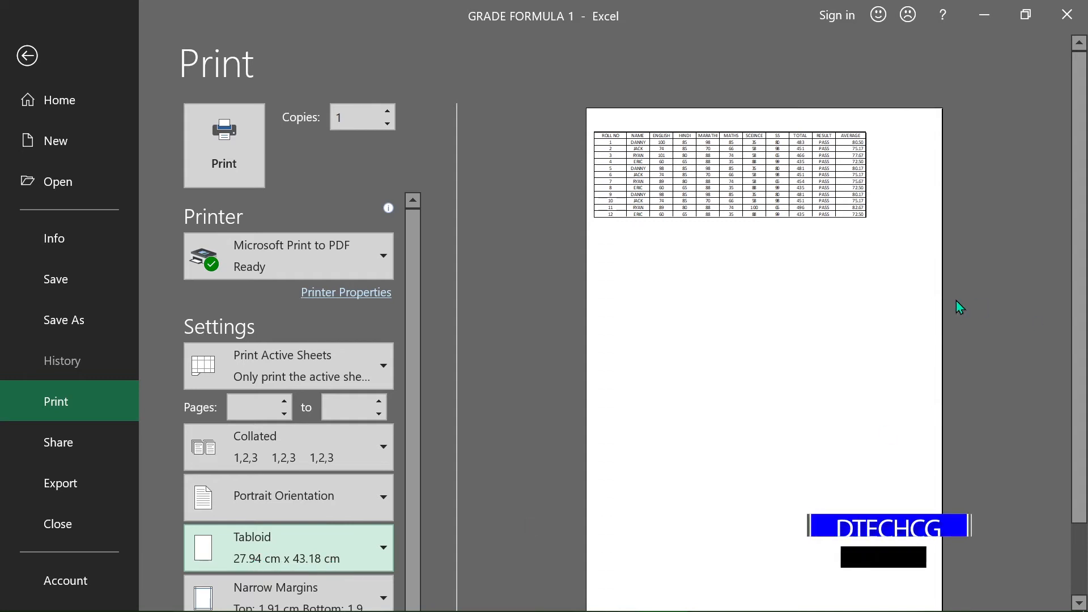
pyautogui.scroll(-2, 945, 300)
pyautogui.scroll(2, 930, 317)
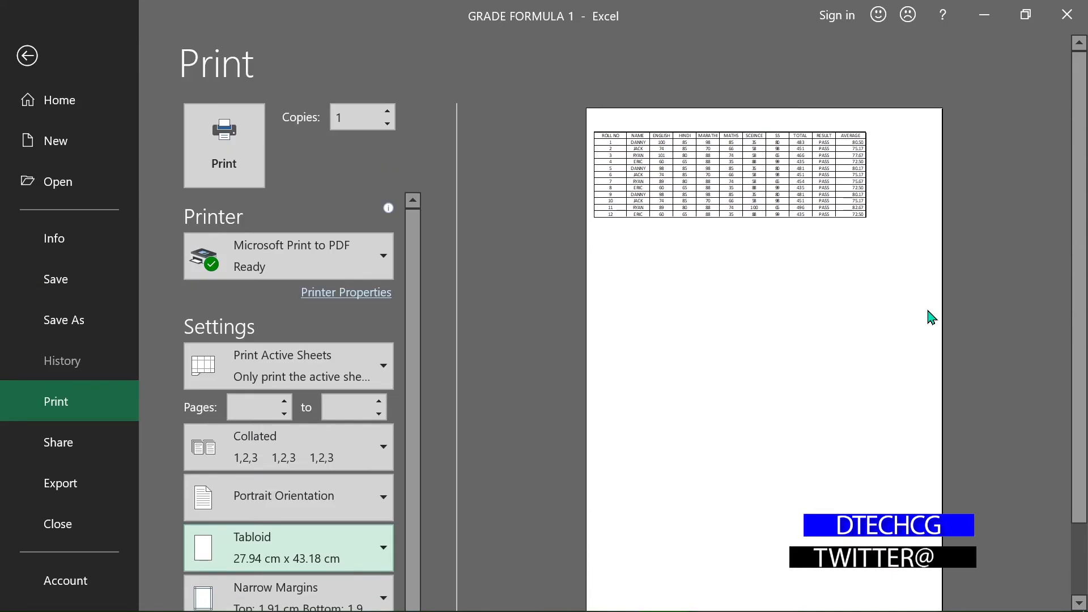
pyautogui.scroll(-1, 319, 510)
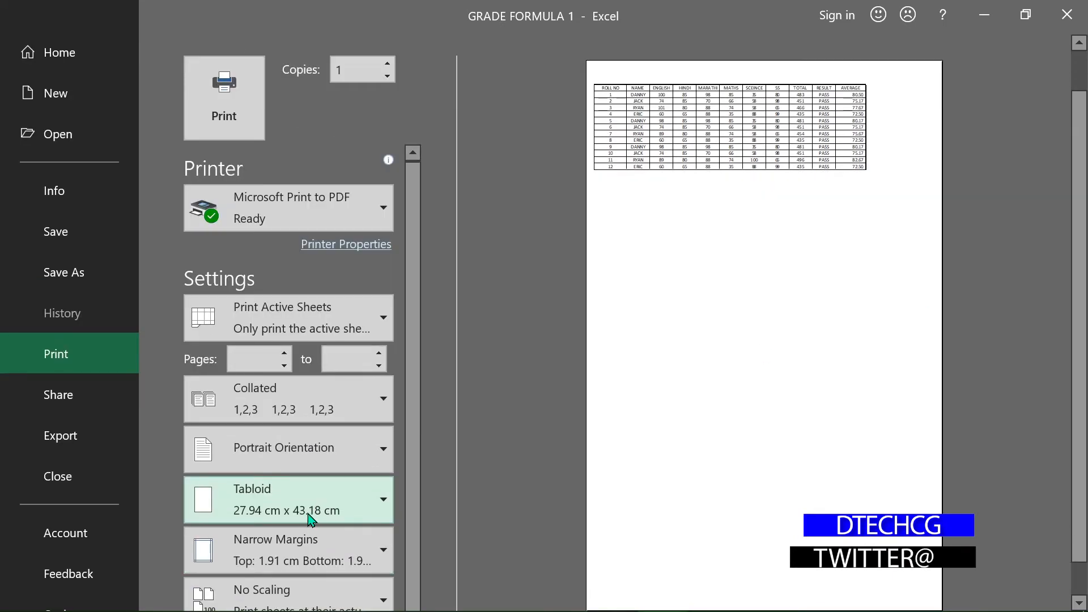
# Step: Change the paper size to Legal (21.59 cm x 35.56 cm) and page through the preview
pyautogui.click(308, 514)
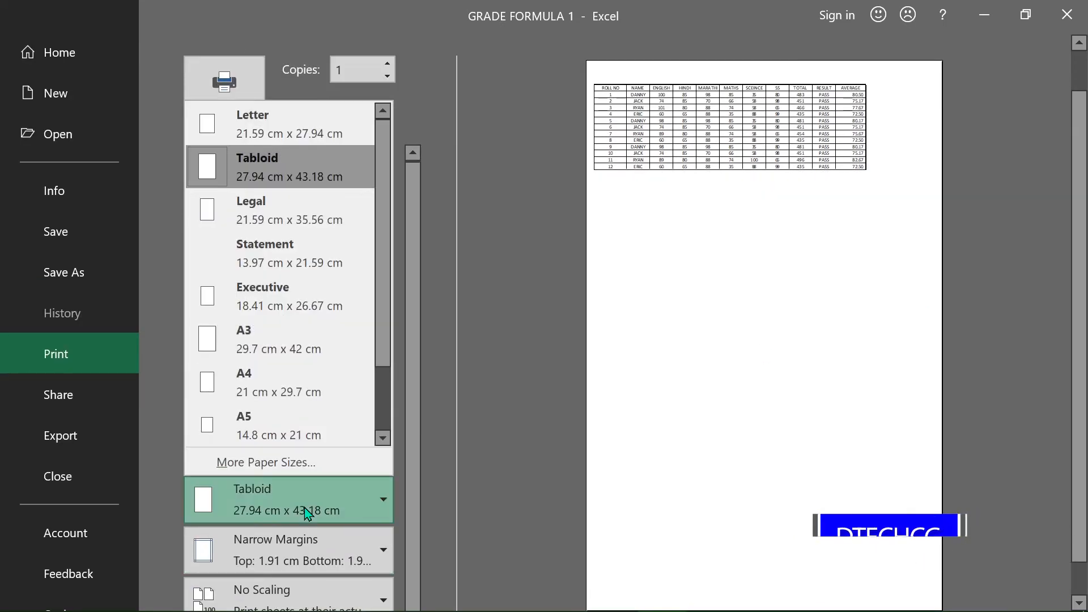
pyautogui.click(272, 231)
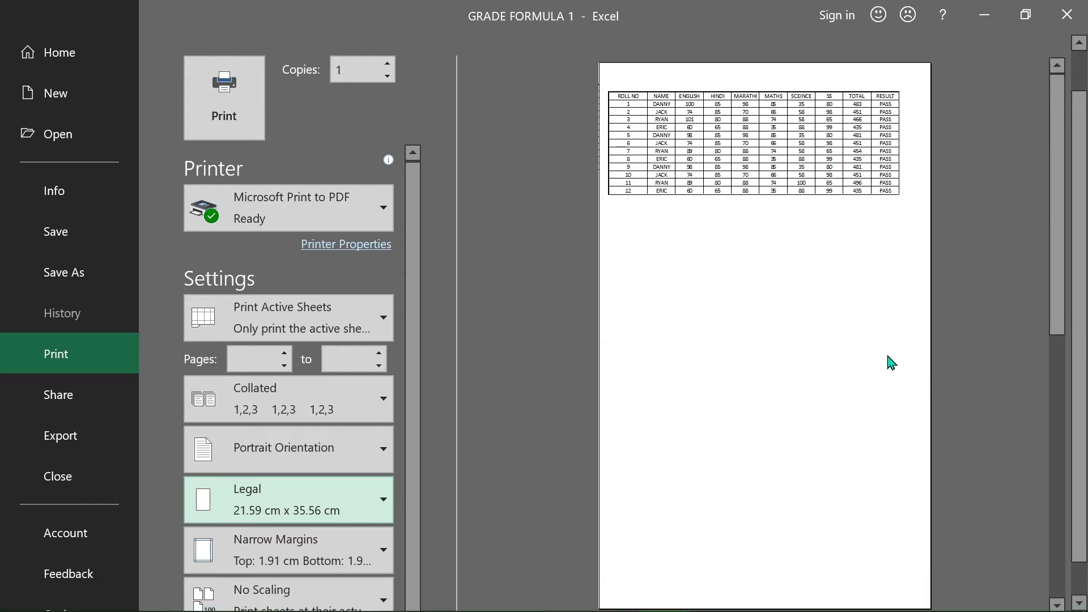
pyautogui.scroll(-3, 843, 275)
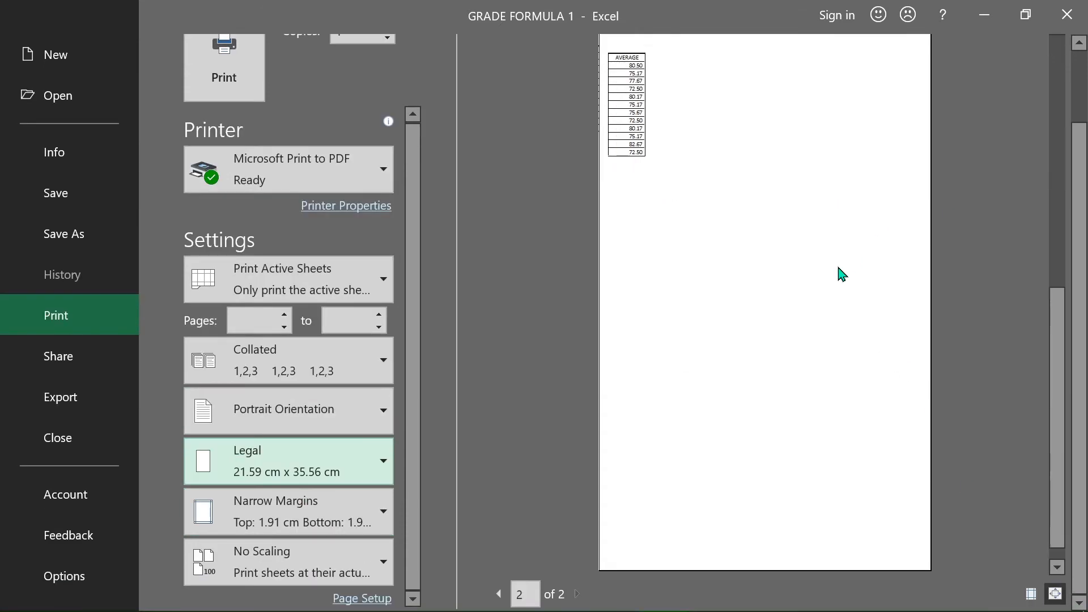
pyautogui.scroll(3, 759, 317)
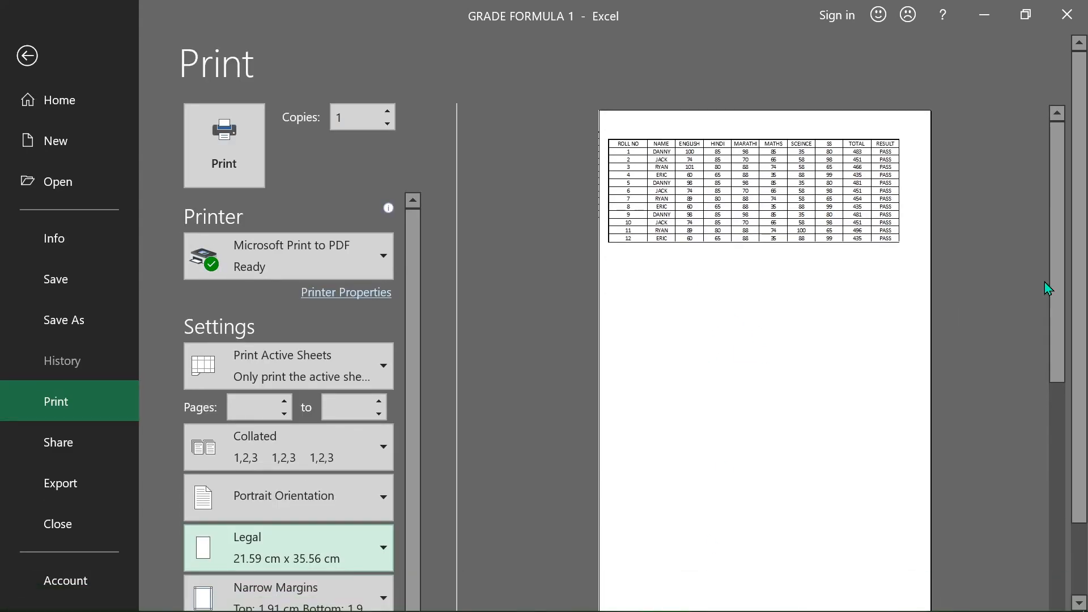
# Step: Set the paper size to A4 (21 cm x 29.7 cm) and page through both preview pages
pyautogui.click(329, 560)
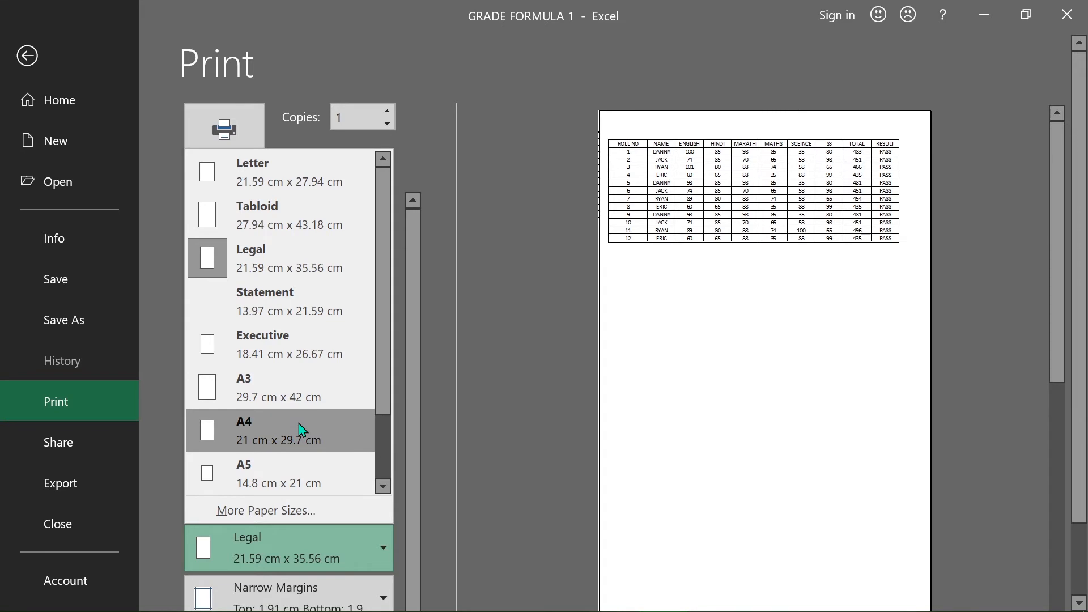
pyautogui.click(258, 448)
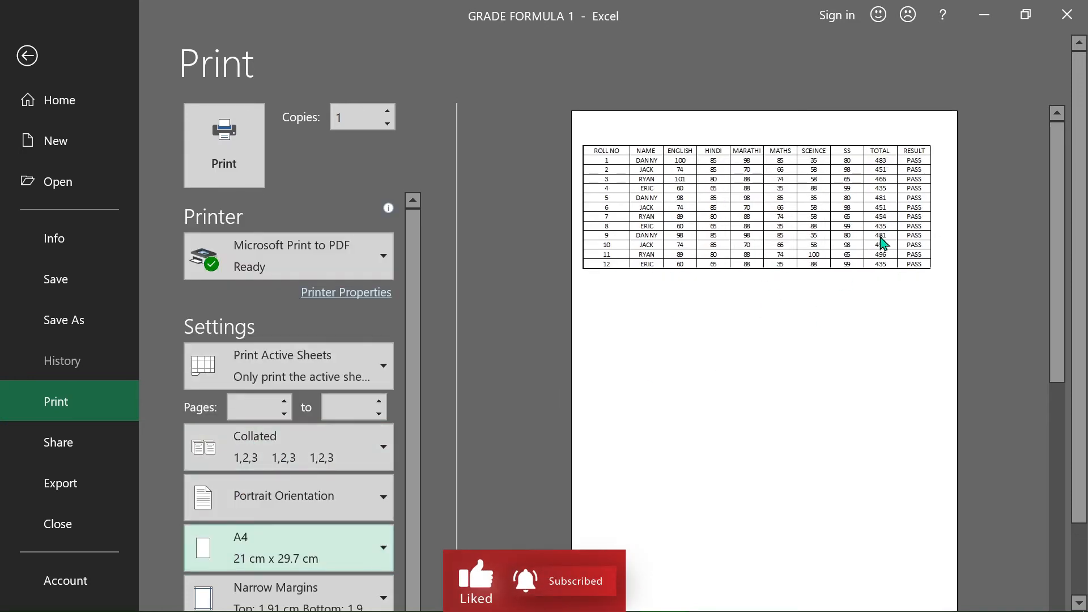
pyautogui.scroll(-2, 852, 235)
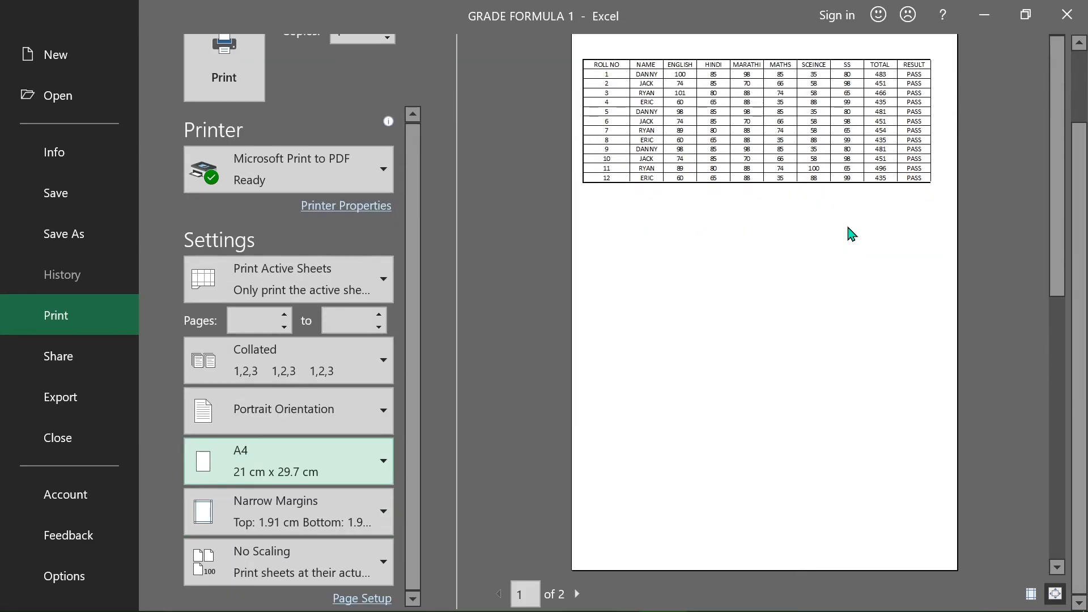
pyautogui.scroll(-1, 801, 261)
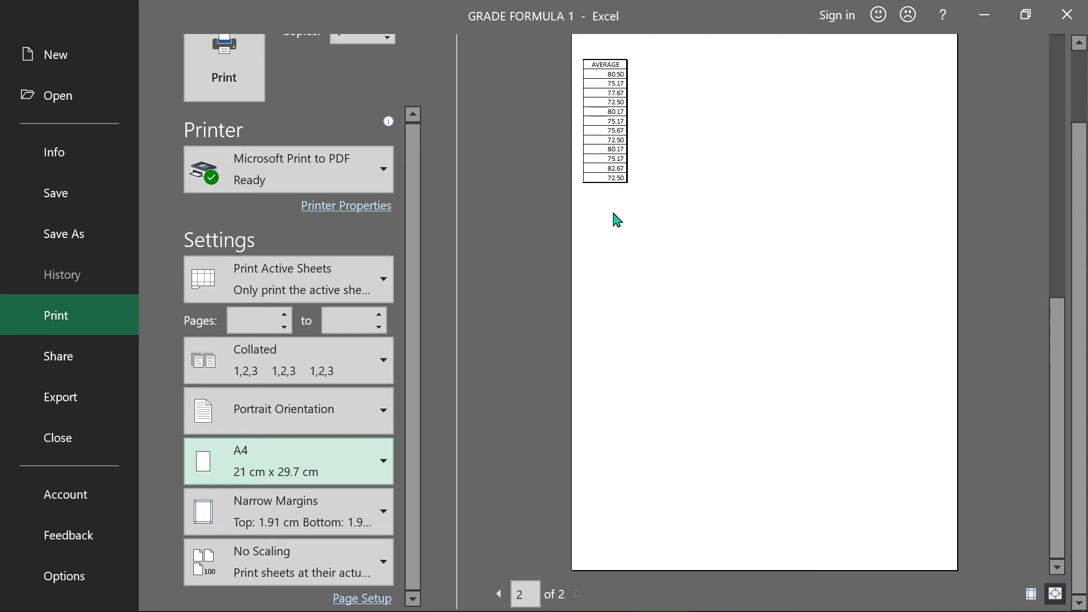
# Step: Apply the Last Custom Setting margins preset to the printout
pyautogui.scroll(3, 655, 319)
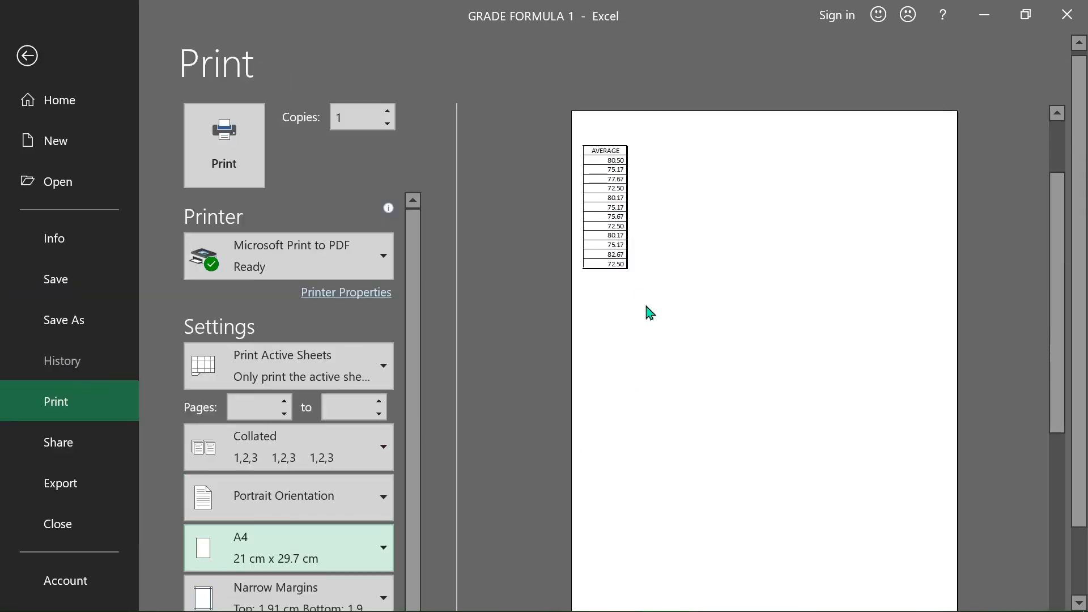
pyautogui.scroll(-3, 286, 476)
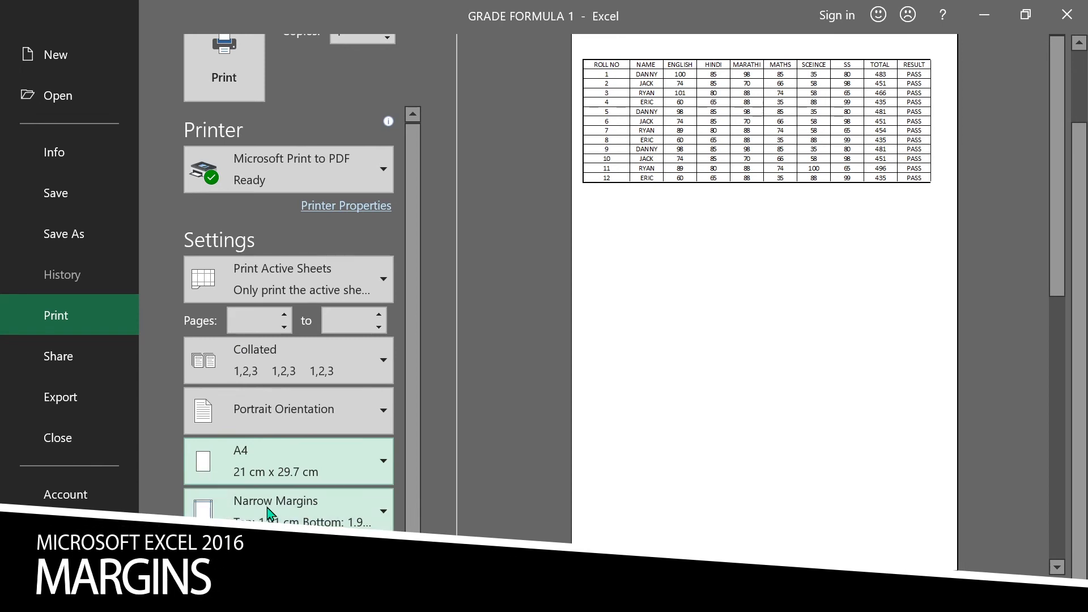
pyautogui.click(309, 511)
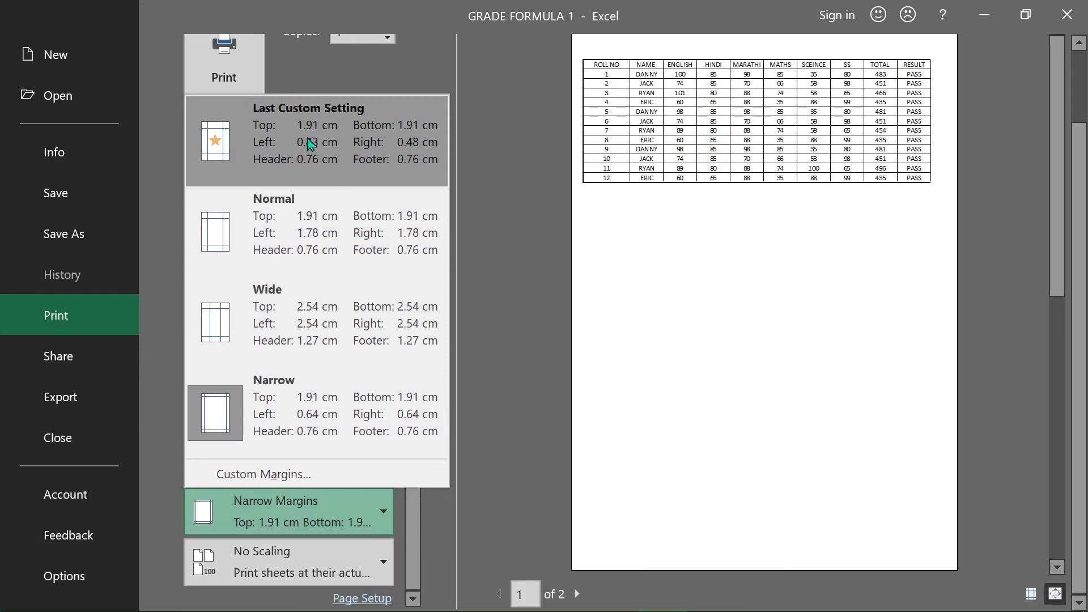
pyautogui.click(311, 145)
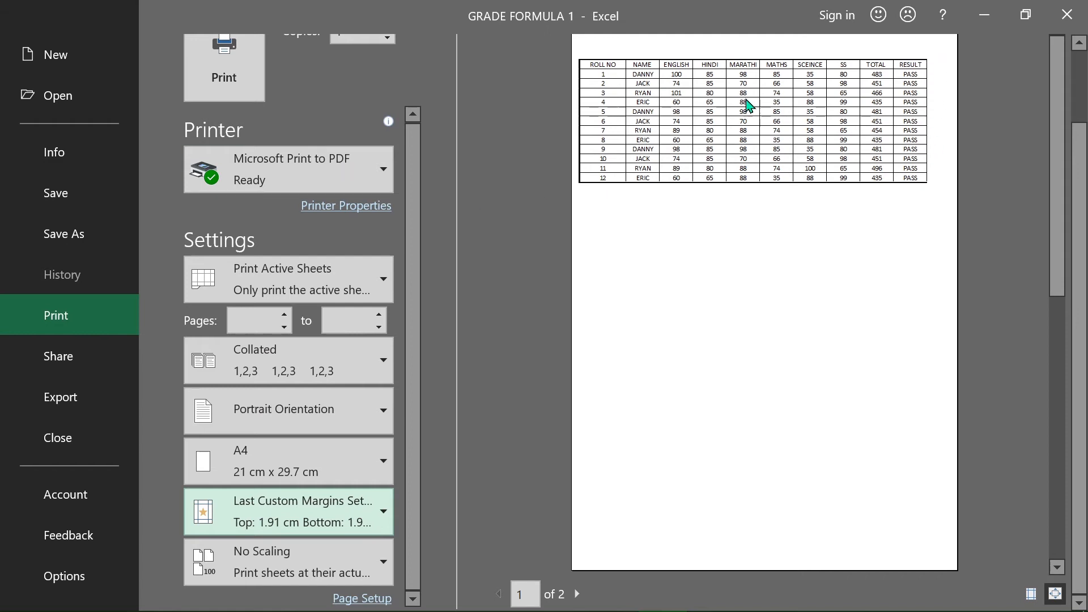
# Step: Switch the margins to the Normal preset and page through the preview
pyautogui.click(290, 508)
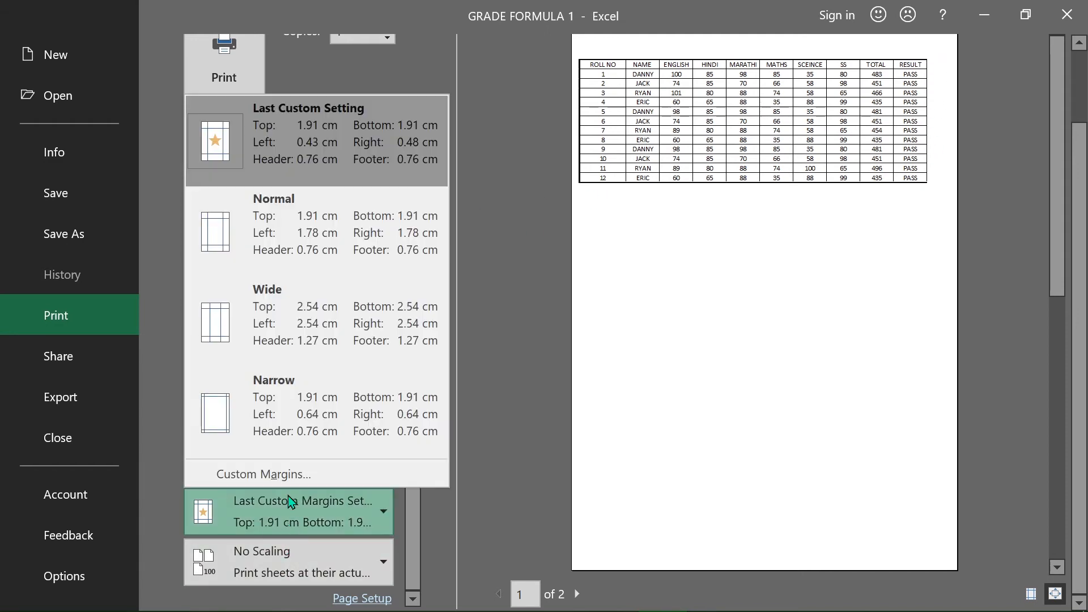
pyautogui.click(282, 233)
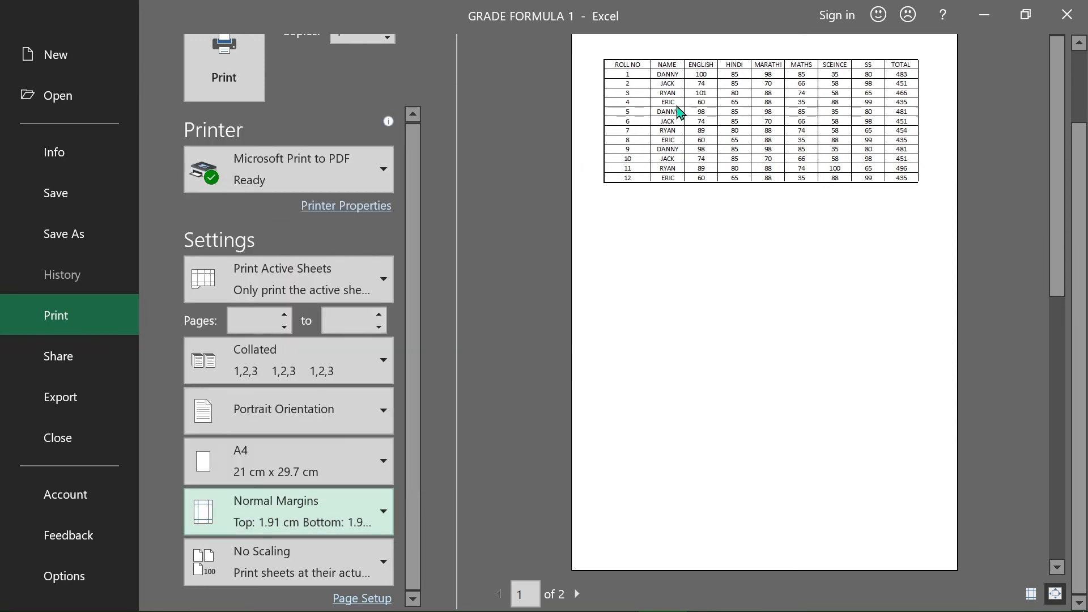
pyautogui.scroll(-2, 843, 207)
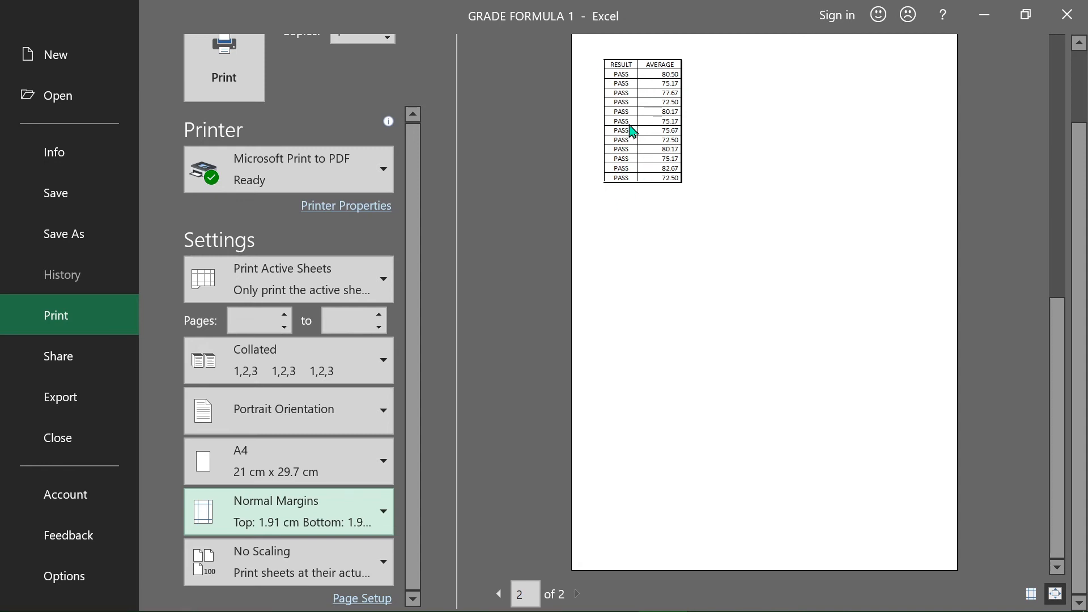
pyautogui.scroll(4, 633, 136)
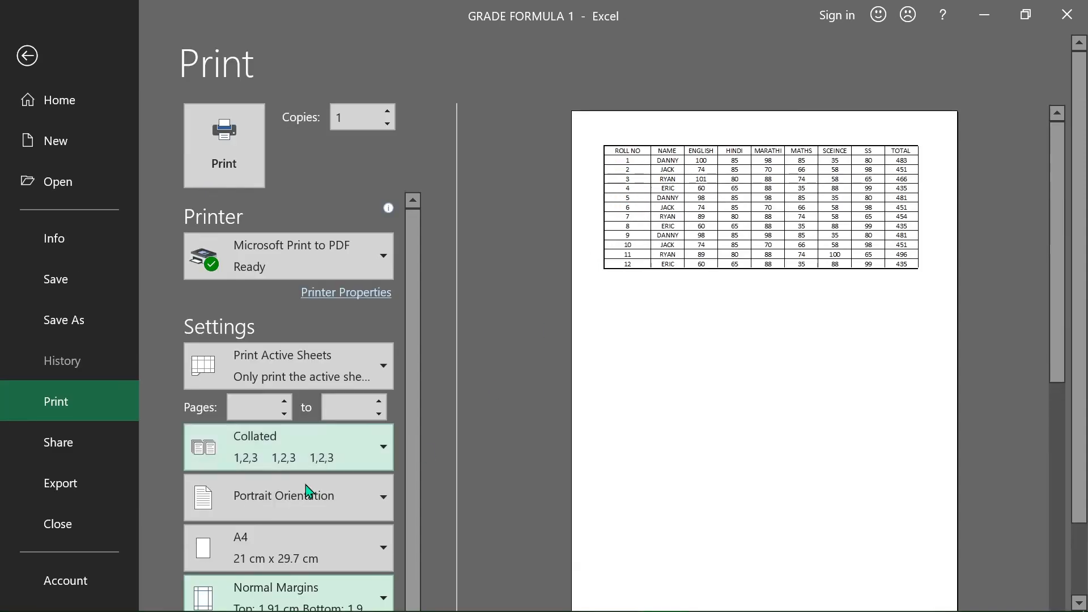
pyautogui.scroll(-1, 299, 484)
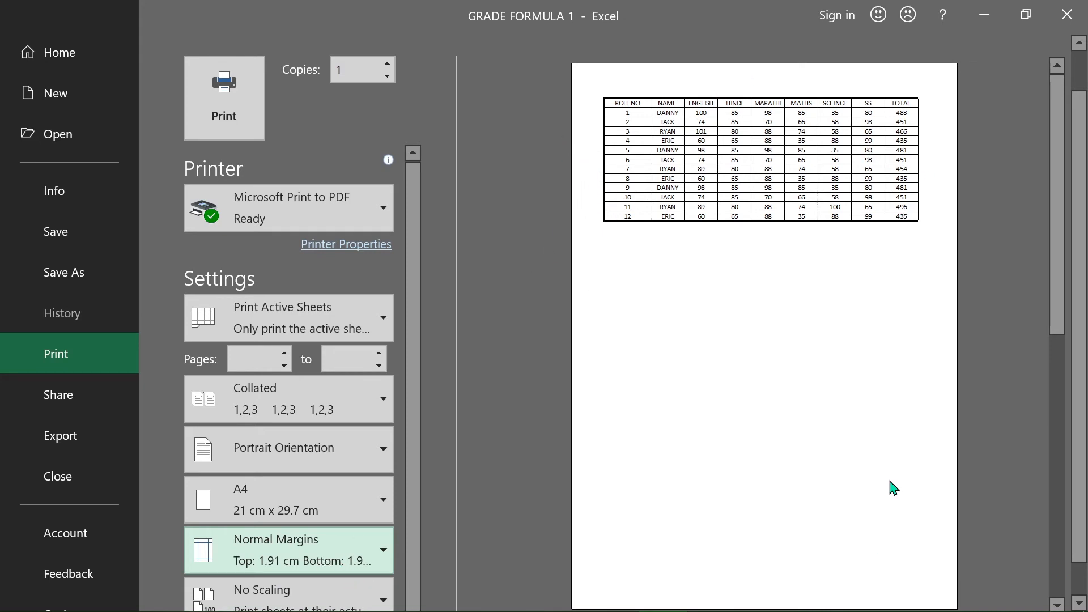
# Step: Switch the margins to the Narrow preset and review the second preview page
pyautogui.click(264, 561)
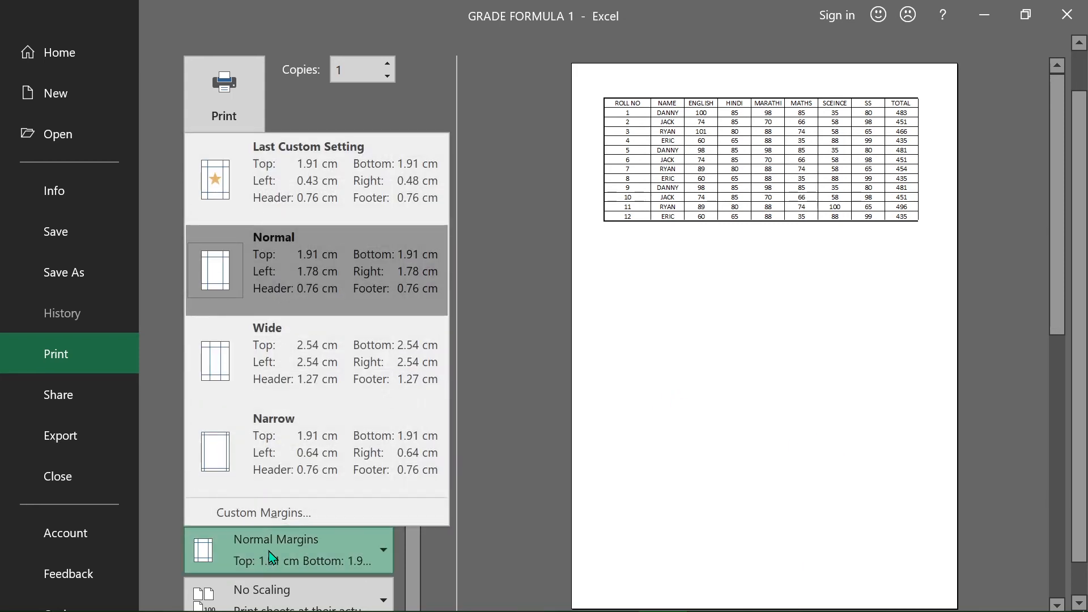
pyautogui.click(285, 461)
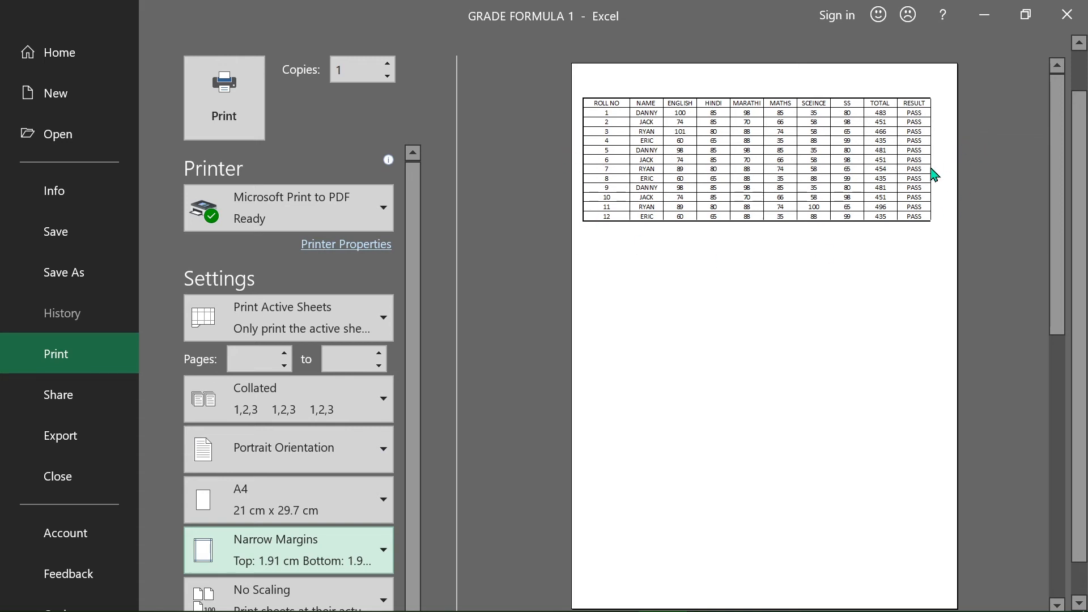
pyautogui.scroll(-2, 932, 172)
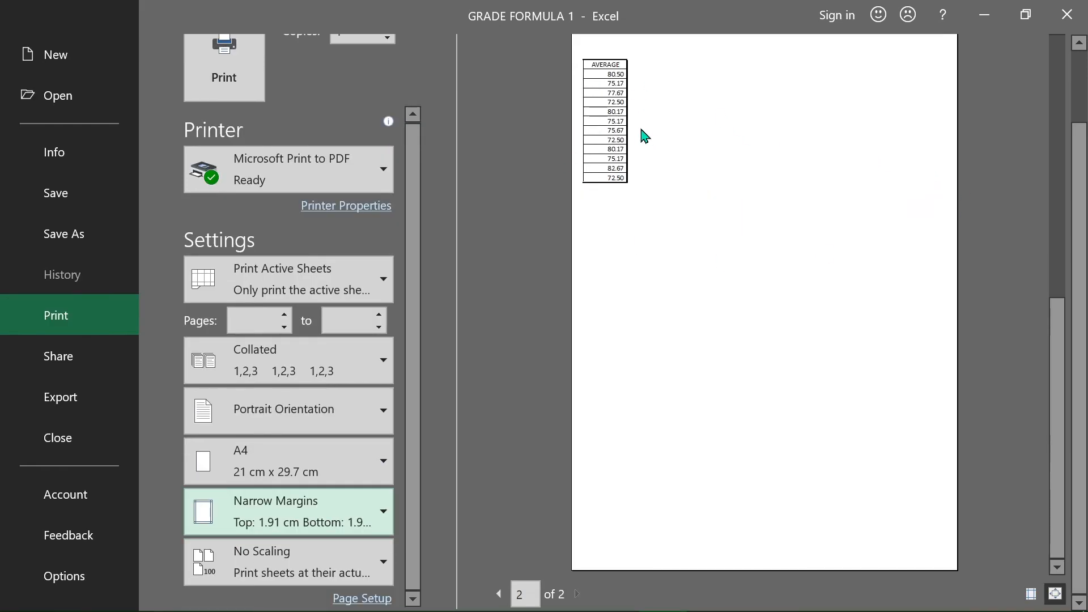
# Step: Try the Fit Sheet on One Page and Fit All Columns on One Page scaling options
pyautogui.click(289, 561)
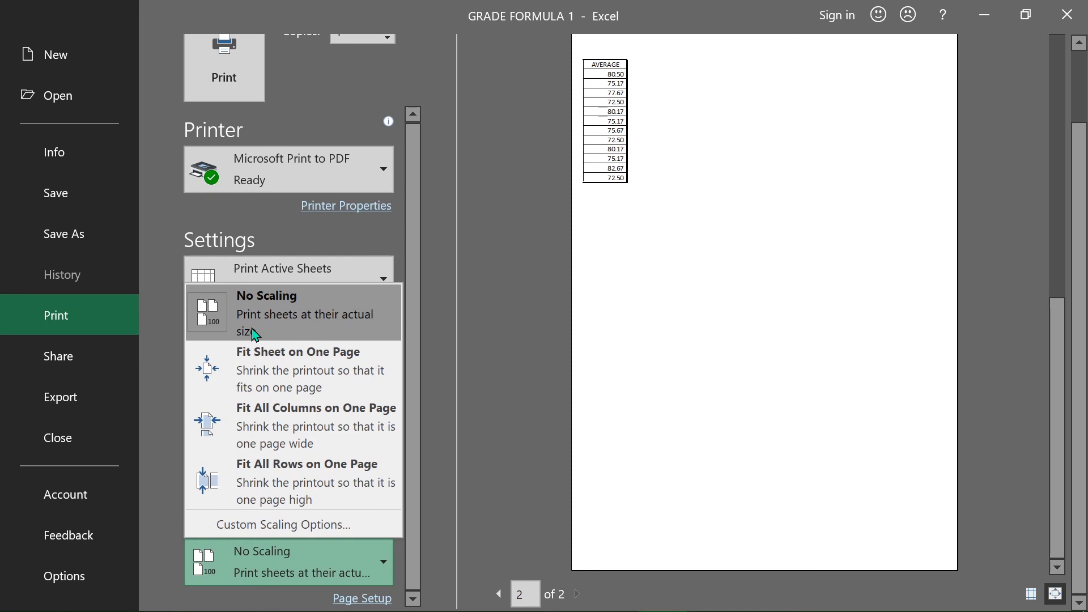
pyautogui.click(261, 374)
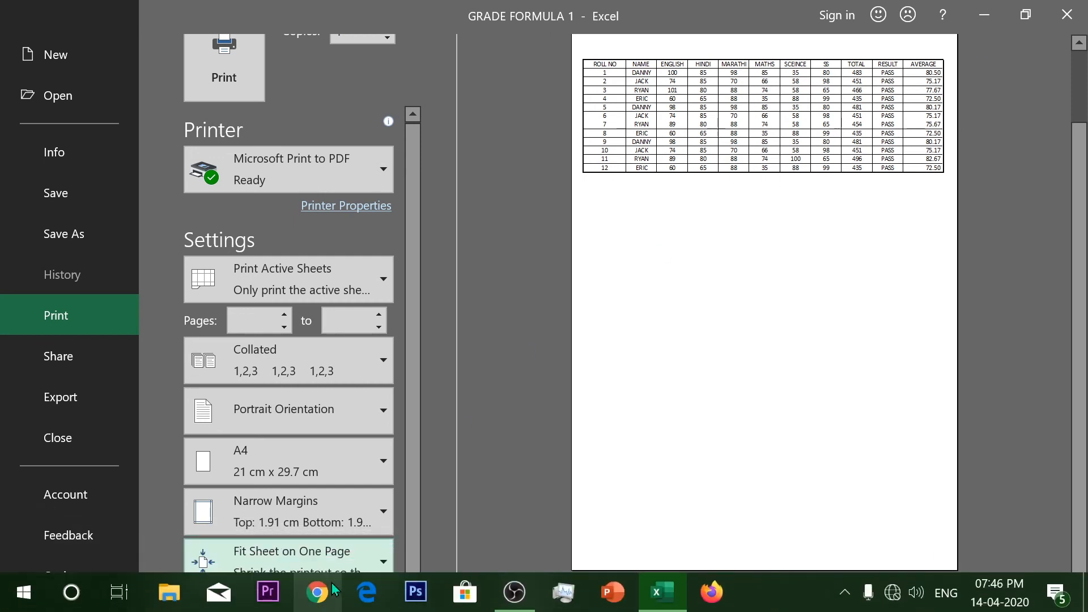
pyautogui.click(318, 561)
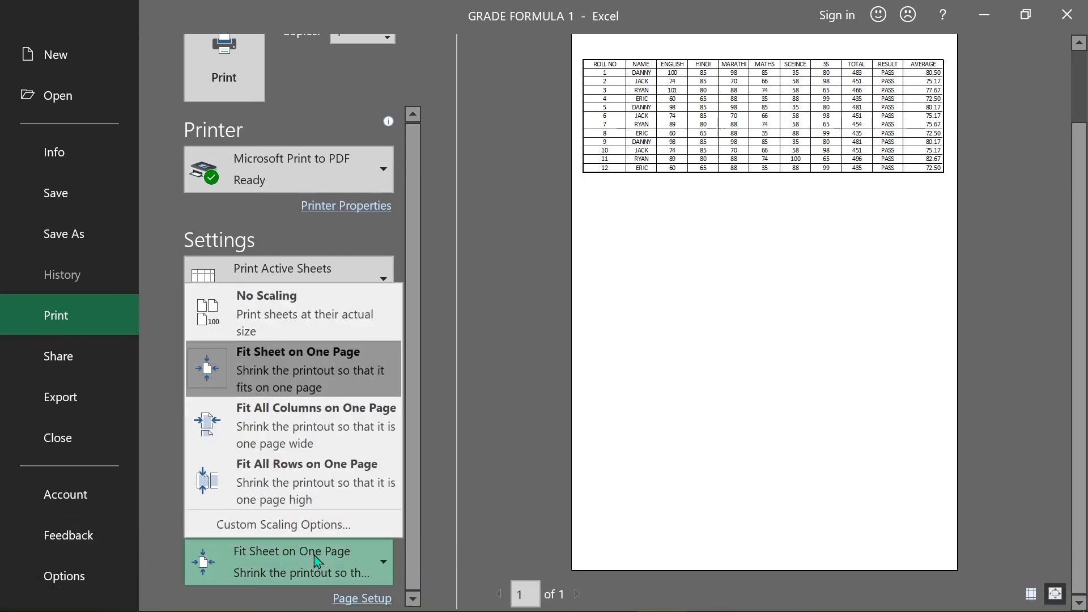
pyautogui.click(319, 433)
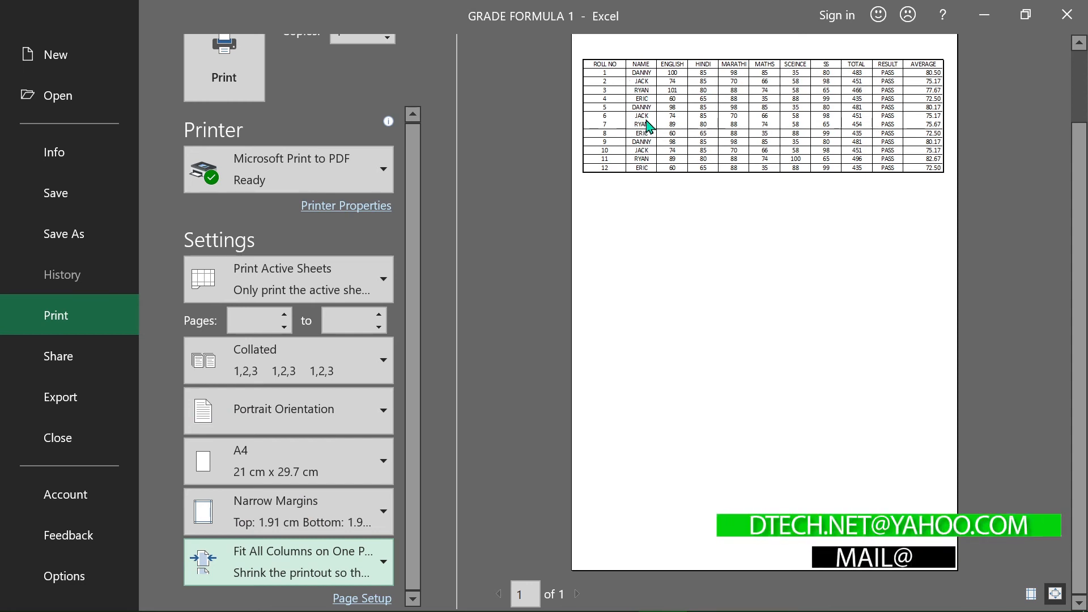
# Step: Set scaling back to No Scaling and show the margin handles on the print preview
pyautogui.click(281, 561)
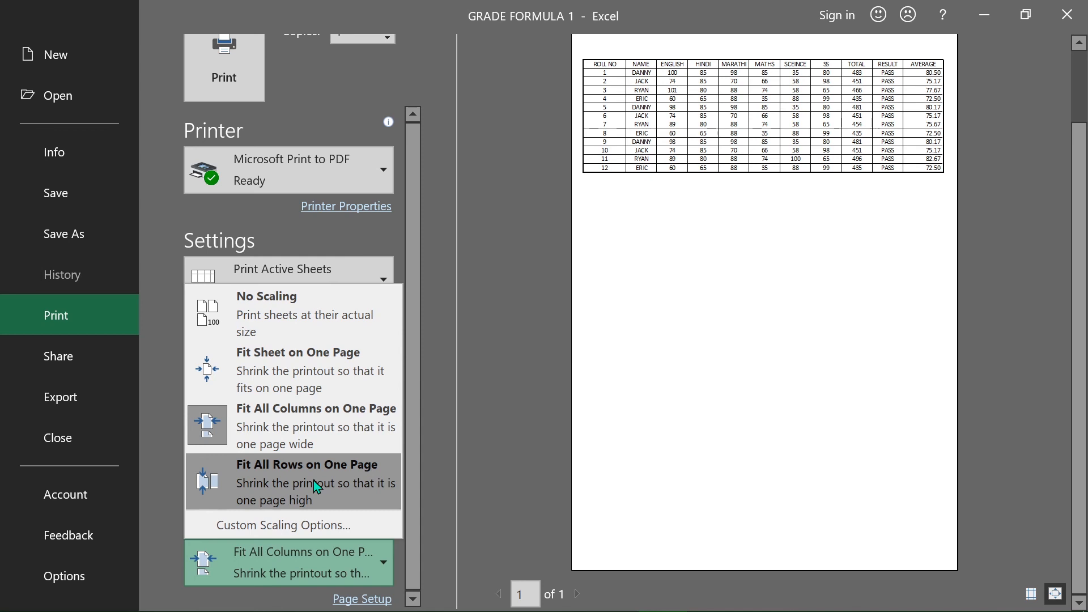
pyautogui.click(297, 316)
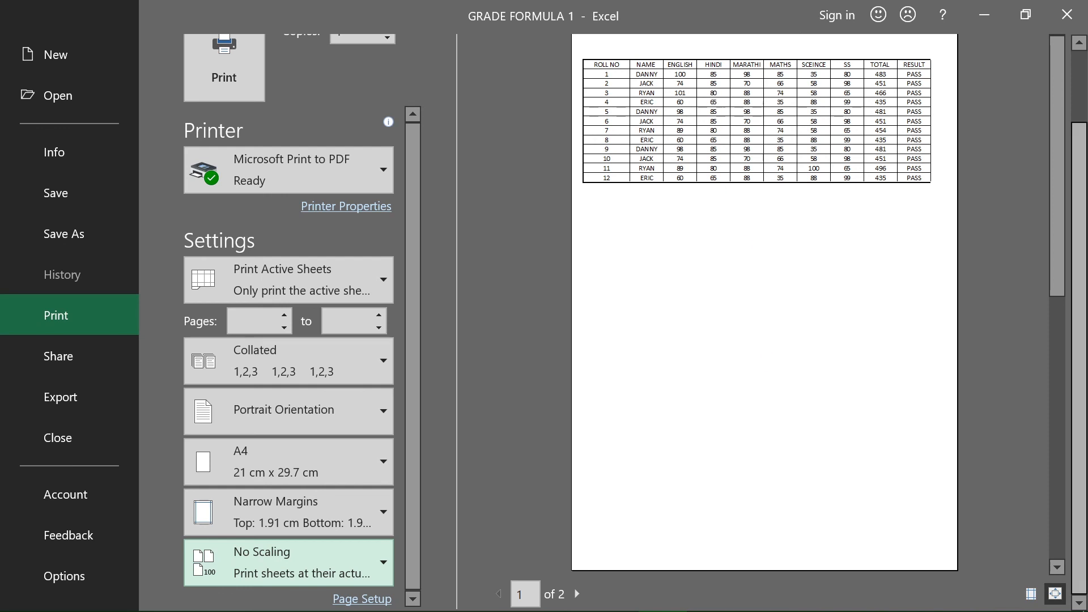
pyautogui.click(1019, 512)
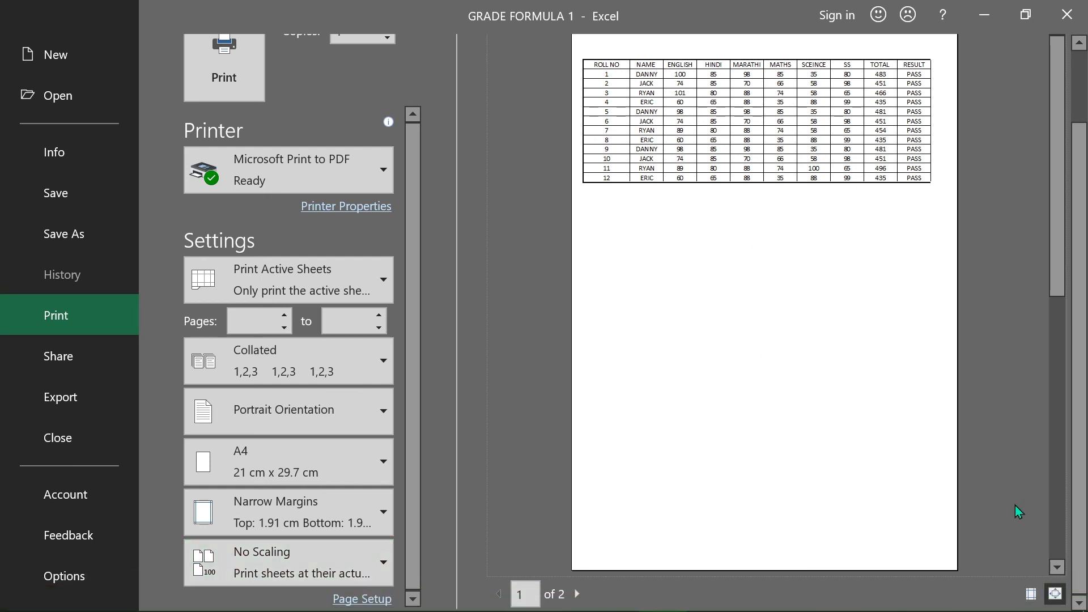
pyautogui.click(1031, 594)
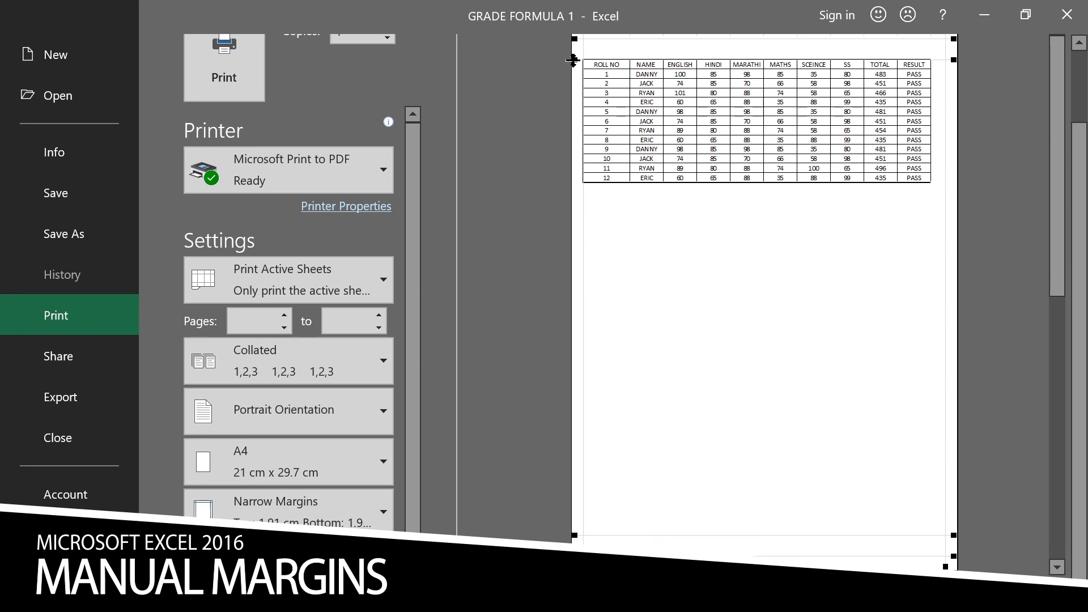
# Step: Manually adjust the top margin and column widths in the preview so the whole table fits on one page
pyautogui.moveTo(572, 58); pyautogui.dragTo(571, 38)
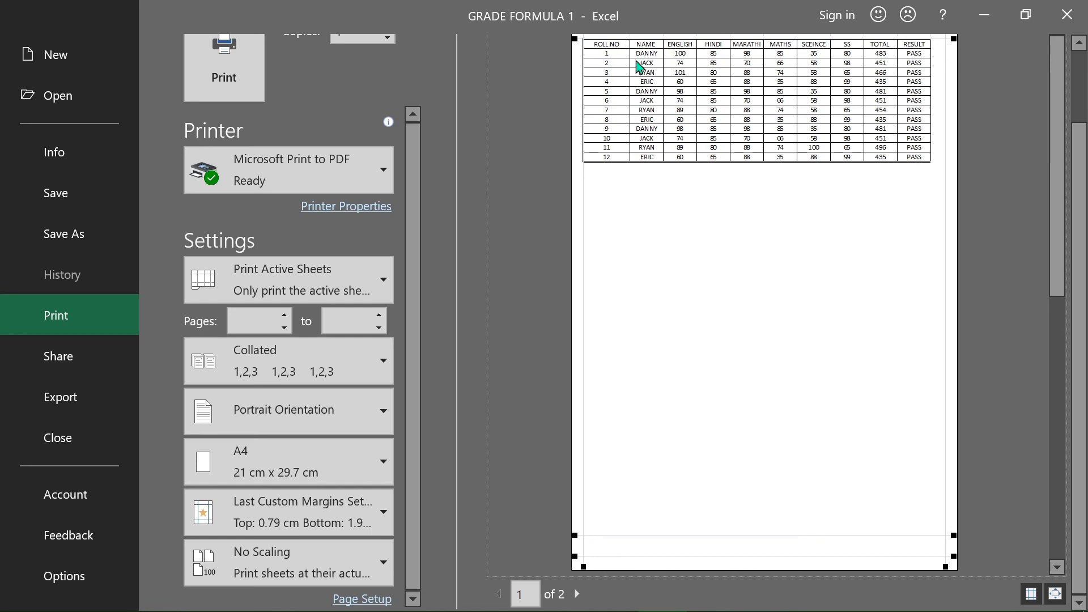
pyautogui.moveTo(627, 52); pyautogui.dragTo(641, 82)
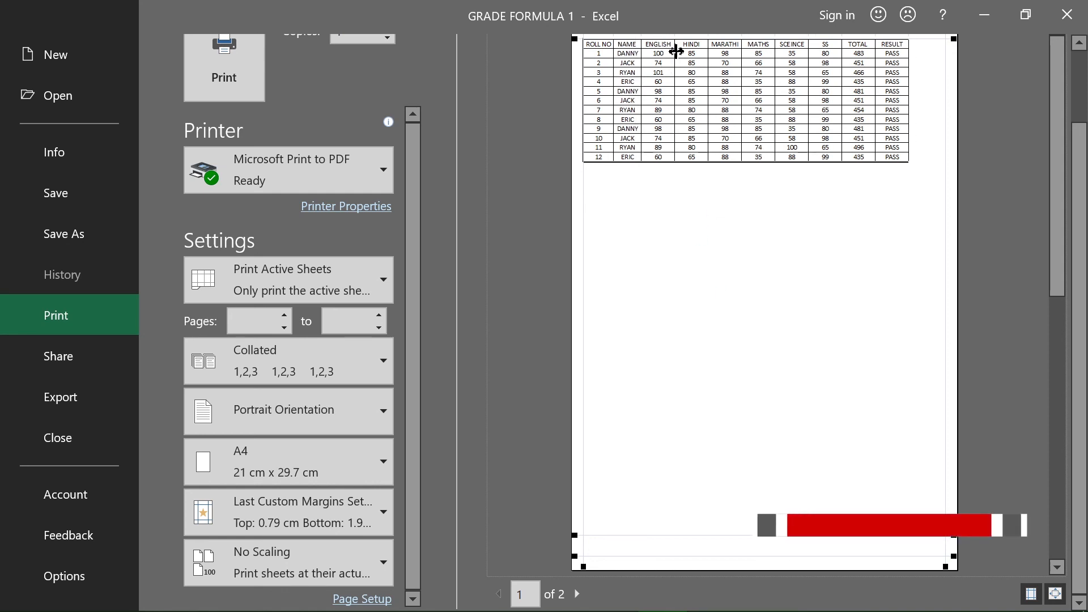
pyautogui.moveTo(674, 75); pyautogui.dragTo(699, 87)
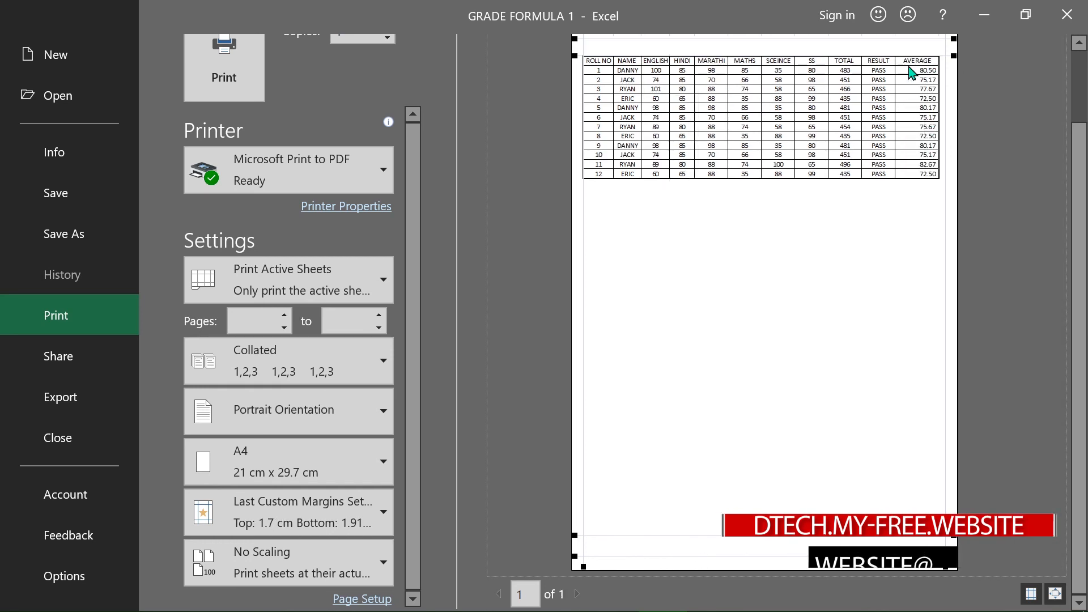
pyautogui.moveTo(896, 102); pyautogui.dragTo(919, 103)
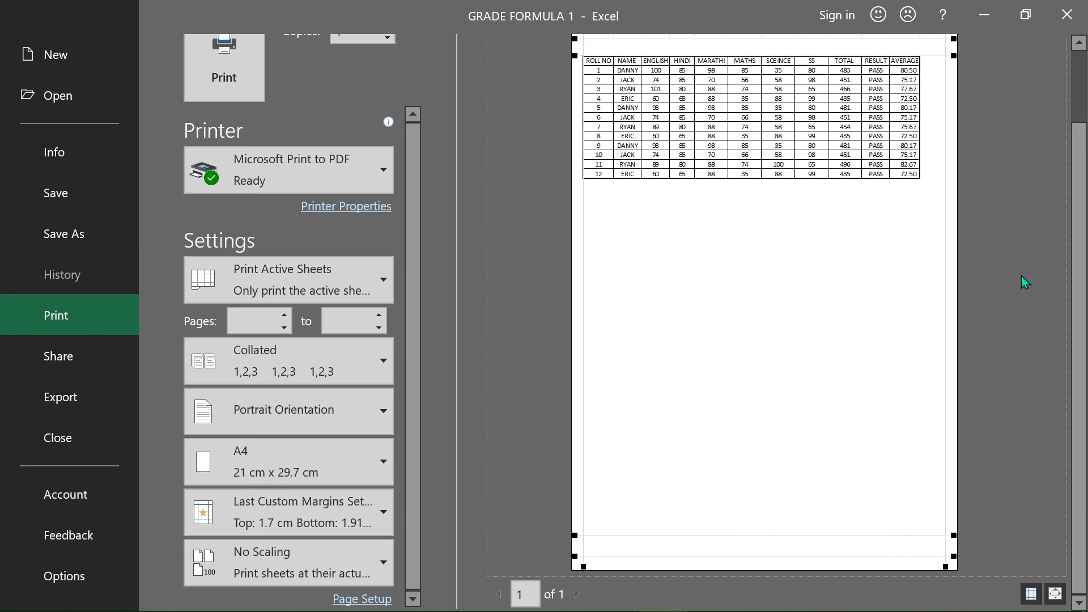